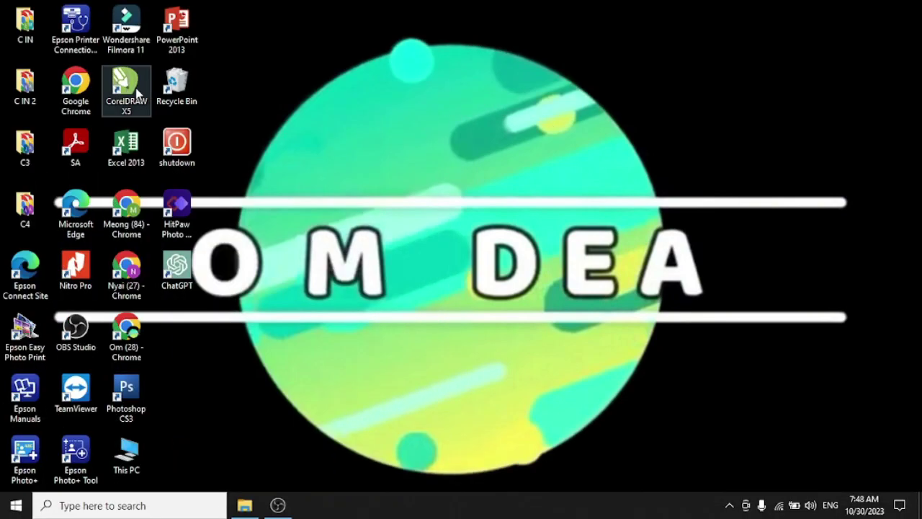
Open CorelDRAW X5 and create a blank portrait A4 document in centimeters, with CMYK color and 300 dpi resolution
{"action": "double_click", "coordinate": [127, 88]}
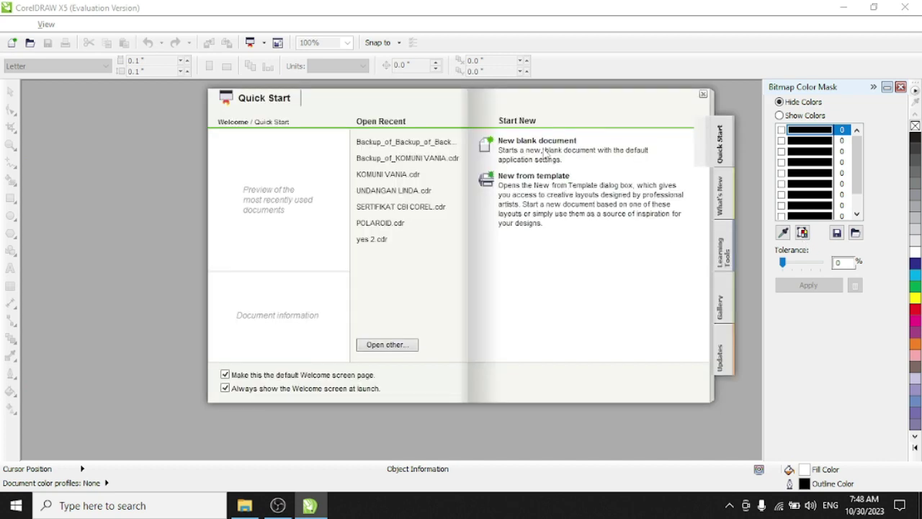
{"action": "left_click", "coordinate": [544, 150]}
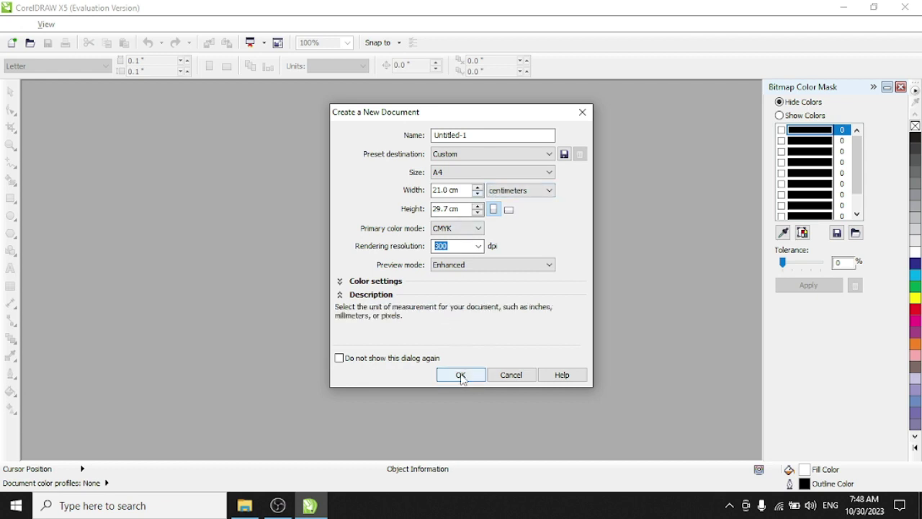
{"action": "left_click", "coordinate": [461, 375]}
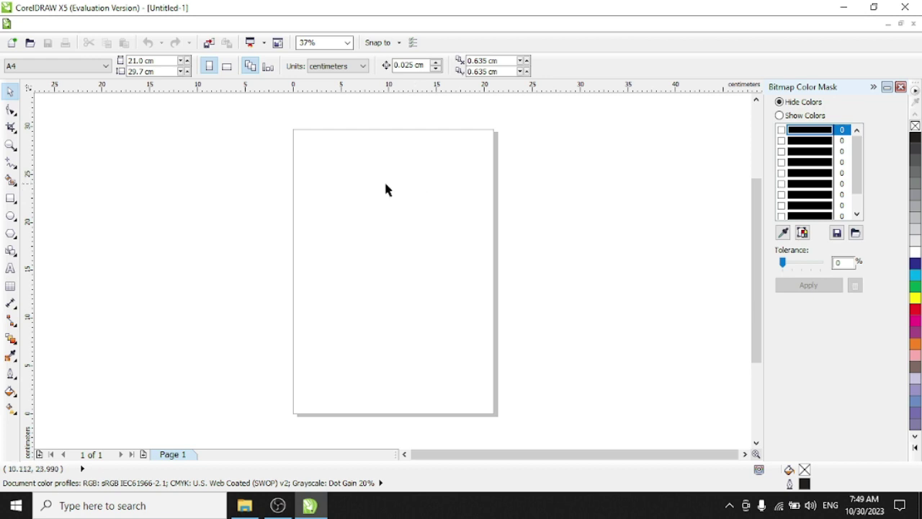
Import the photos IMG-20231025-WA0006, WA0007, WA0008 and WA0010 from the Documents folder
{"action": "right_click", "coordinate": [343, 167]}
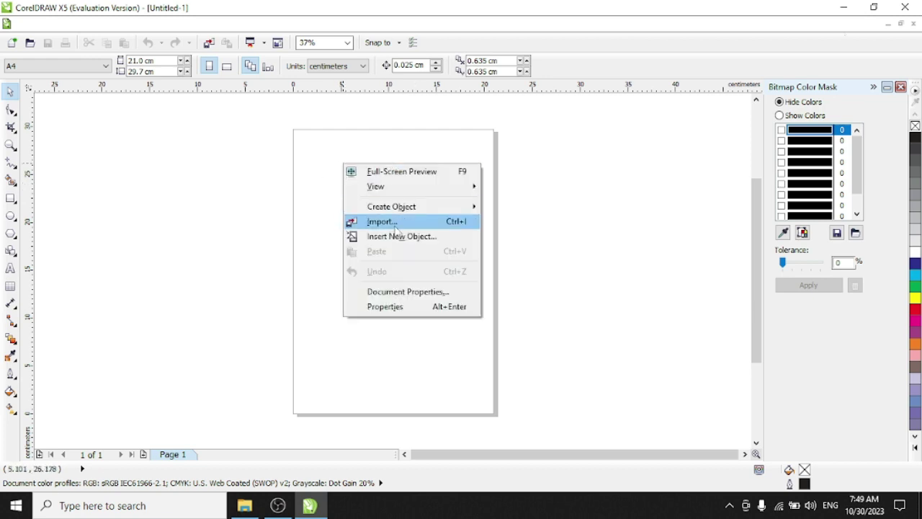
{"action": "left_click", "coordinate": [389, 225]}
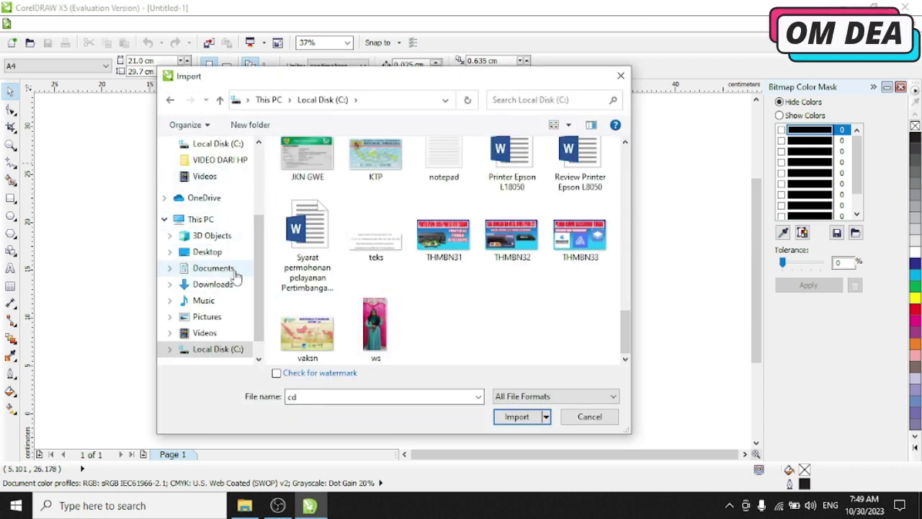
{"action": "left_click", "coordinate": [232, 269]}
{"action": "scroll", "coordinate": [445, 246], "scroll_direction": "down", "scroll_amount": 10}
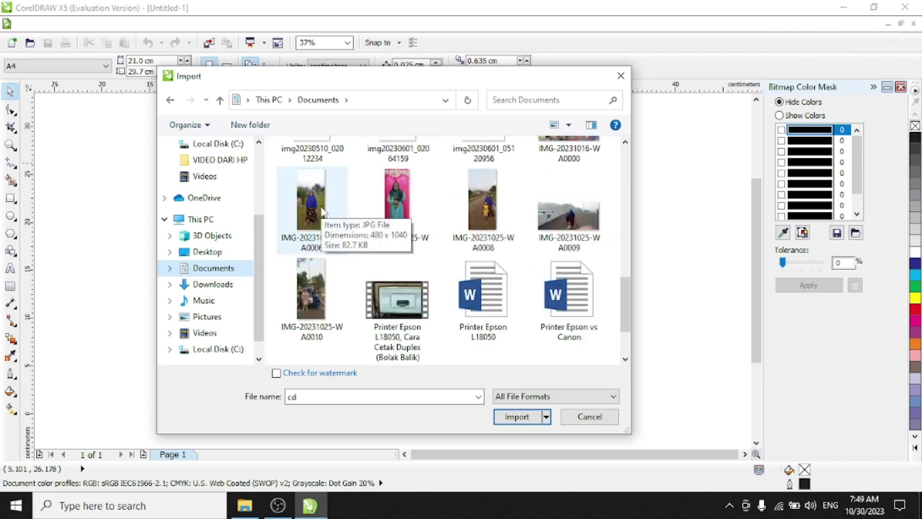
{"action": "left_click", "coordinate": [322, 209]}
{"action": "left_click", "coordinate": [483, 209], "text": "shift"}
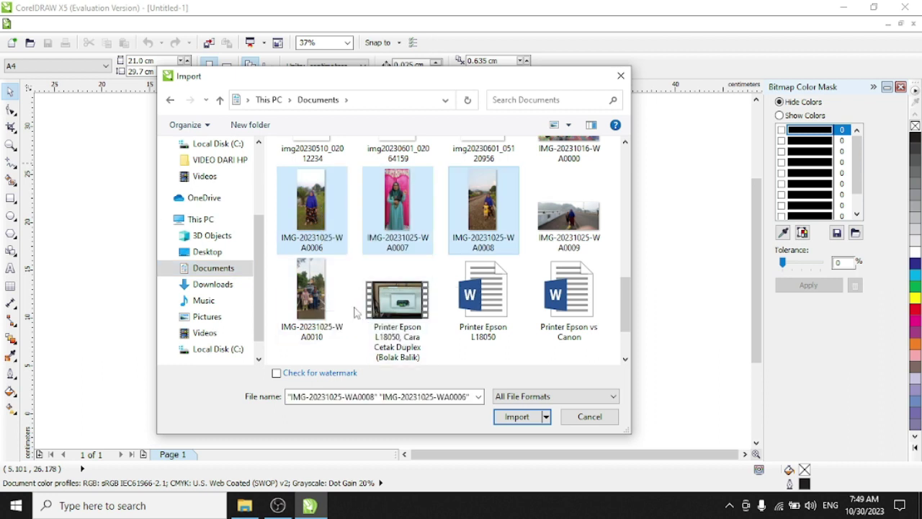
{"action": "left_click", "coordinate": [310, 304], "text": "ctrl"}
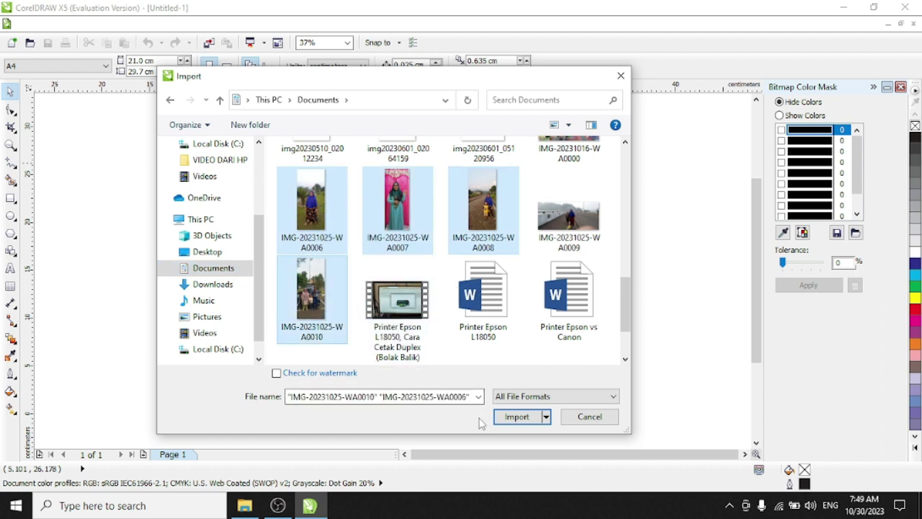
{"action": "left_click", "coordinate": [529, 421]}
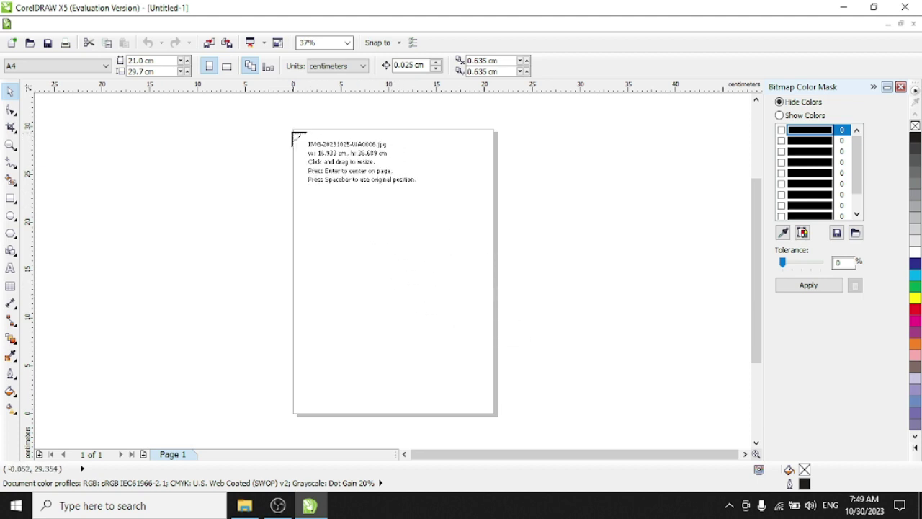
Place the four imported photos side by side, with the palm-tree photo on the page and the others outside it
{"action": "left_click_drag", "start_coordinate": [294, 128], "coordinate": [514, 413]}
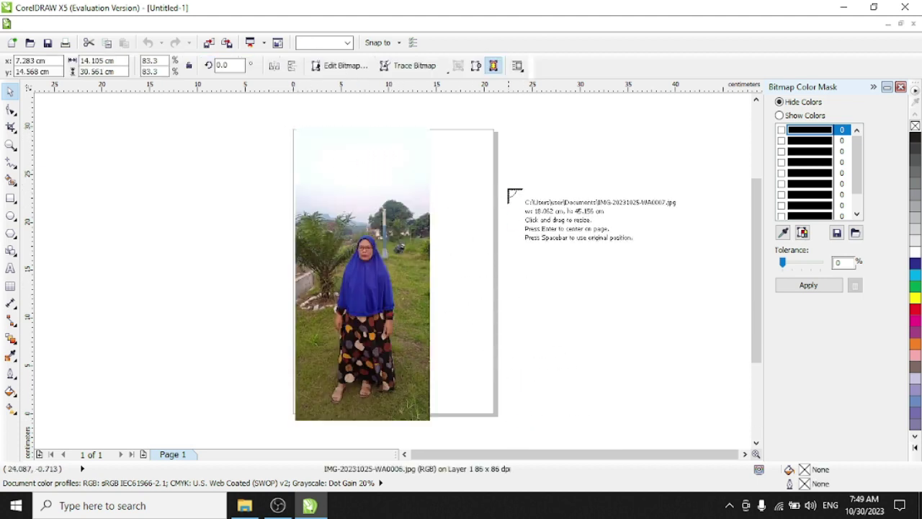
{"action": "left_click_drag", "start_coordinate": [494, 131], "coordinate": [720, 424]}
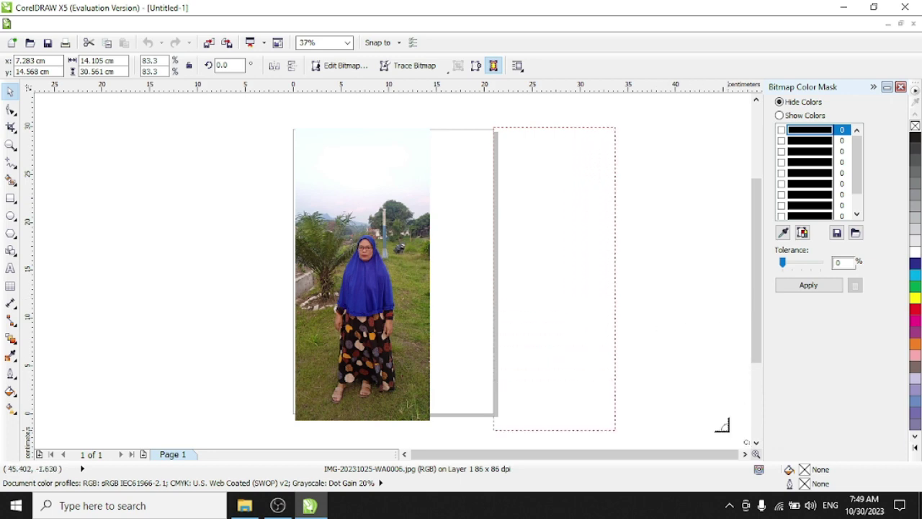
{"action": "scroll", "coordinate": [536, 248], "scroll_direction": "down", "scroll_amount": 4}
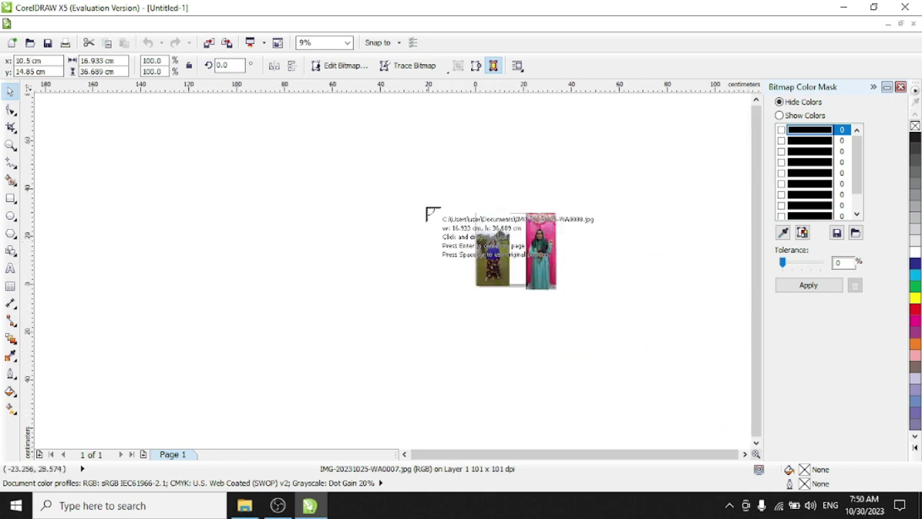
{"action": "left_click", "coordinate": [402, 200]}
{"action": "left_click", "coordinate": [330, 200]}
{"action": "scroll", "coordinate": [464, 269], "scroll_direction": "up", "scroll_amount": 2}
{"action": "scroll", "coordinate": [464, 269], "scroll_direction": "up", "scroll_amount": 2}
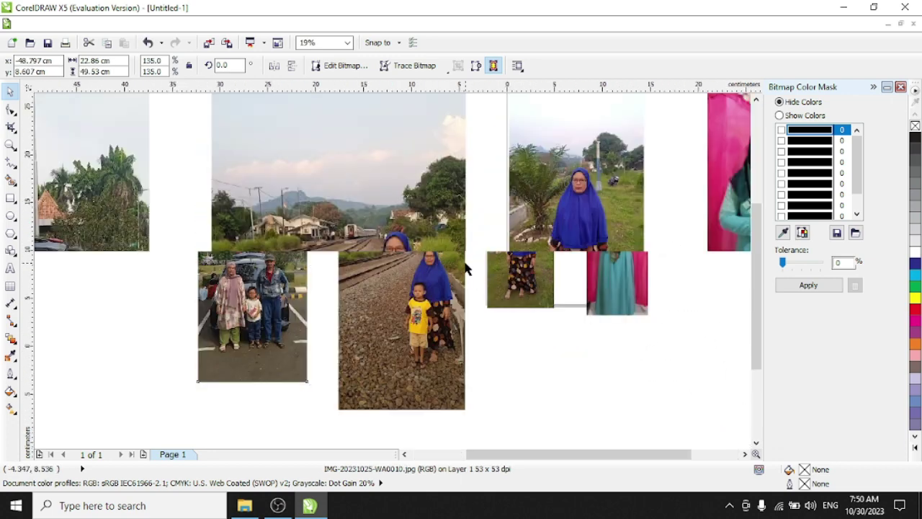
{"action": "scroll", "coordinate": [402, 232], "scroll_direction": "down", "scroll_amount": 2}
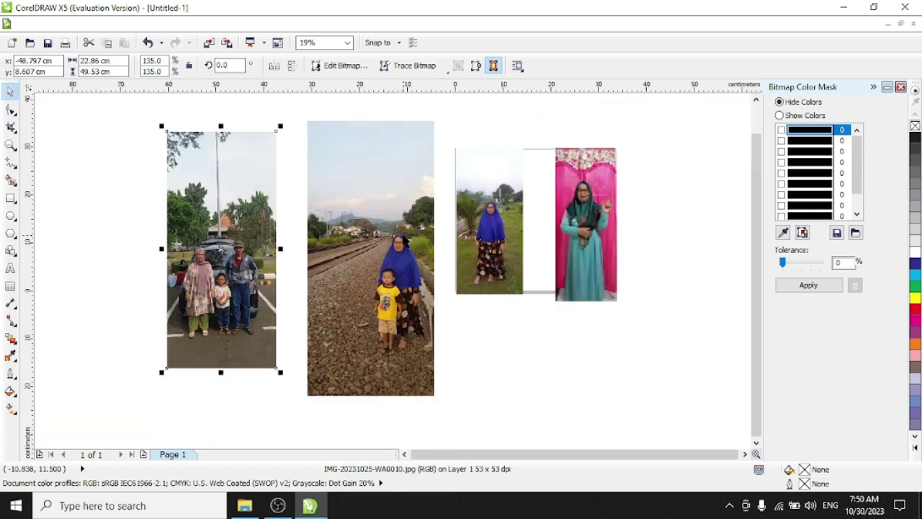
Move the pink-backdrop photo away from the page and enlarge the palm-tree photo to about 20.8 × 45.1 cm over the page
{"action": "left_click_drag", "start_coordinate": [584, 196], "coordinate": [679, 189]}
{"action": "left_click_drag", "start_coordinate": [471, 201], "coordinate": [472, 176]}
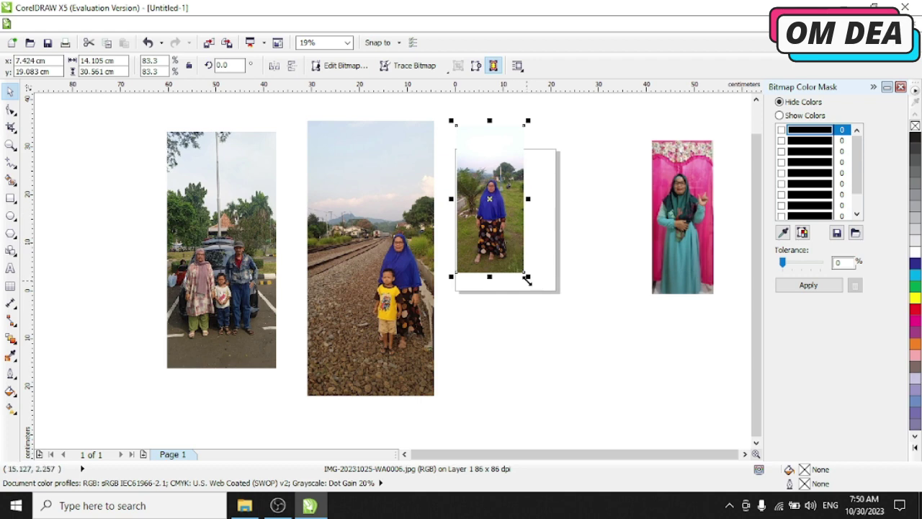
{"action": "left_click_drag", "start_coordinate": [531, 274], "coordinate": [564, 344]}
{"action": "left_click_drag", "start_coordinate": [524, 317], "coordinate": [513, 252]}
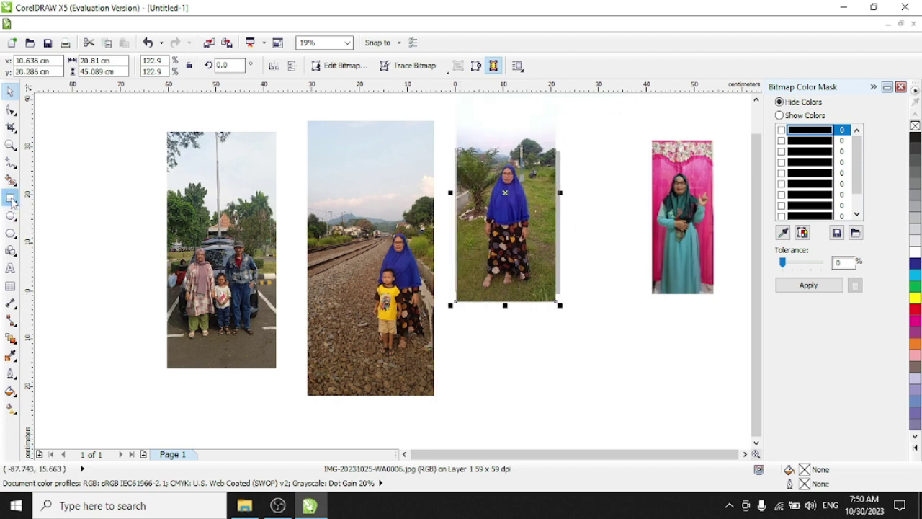
Draw a rectangle over the page and adjust its edges near the page borders, about 20.9 × 31 cm in size
{"action": "left_click", "coordinate": [11, 198]}
{"action": "scroll", "coordinate": [263, 205], "scroll_direction": "down", "scroll_amount": 2}
{"action": "left_click_drag", "start_coordinate": [207, 335], "coordinate": [413, 246]}
{"action": "left_click", "coordinate": [10, 91]}
{"action": "scroll", "coordinate": [366, 168], "scroll_direction": "up", "scroll_amount": 3}
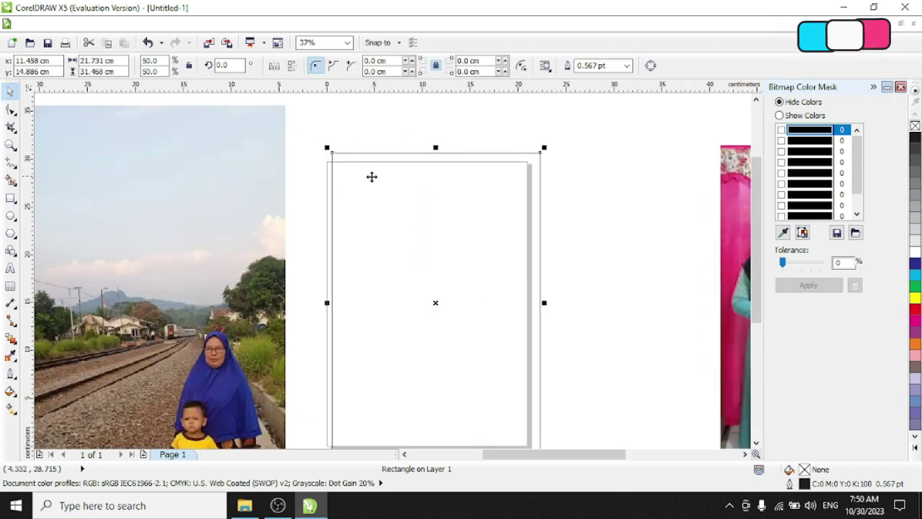
{"action": "left_click_drag", "start_coordinate": [376, 194], "coordinate": [373, 202]}
{"action": "left_click_drag", "start_coordinate": [538, 310], "coordinate": [536, 310]}
{"action": "scroll", "coordinate": [427, 155], "scroll_direction": "up", "scroll_amount": 4}
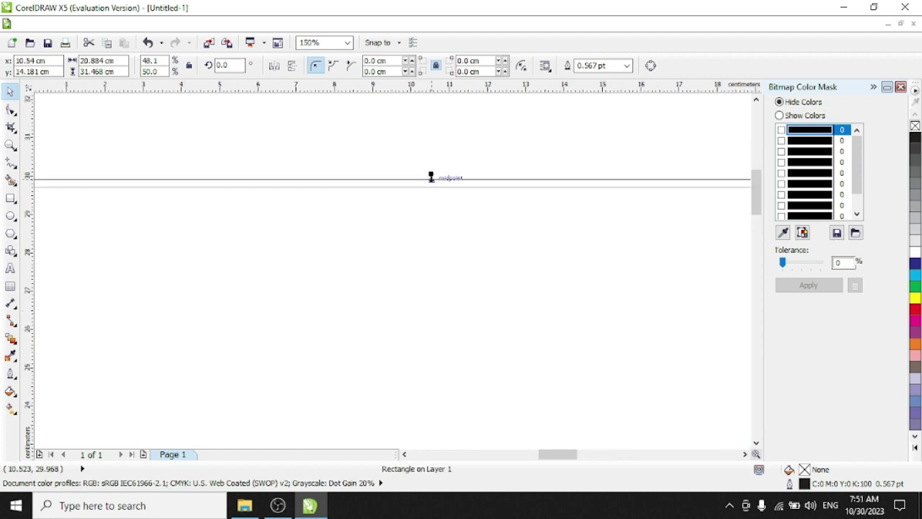
{"action": "scroll", "coordinate": [431, 177], "scroll_direction": "down", "scroll_amount": 6}
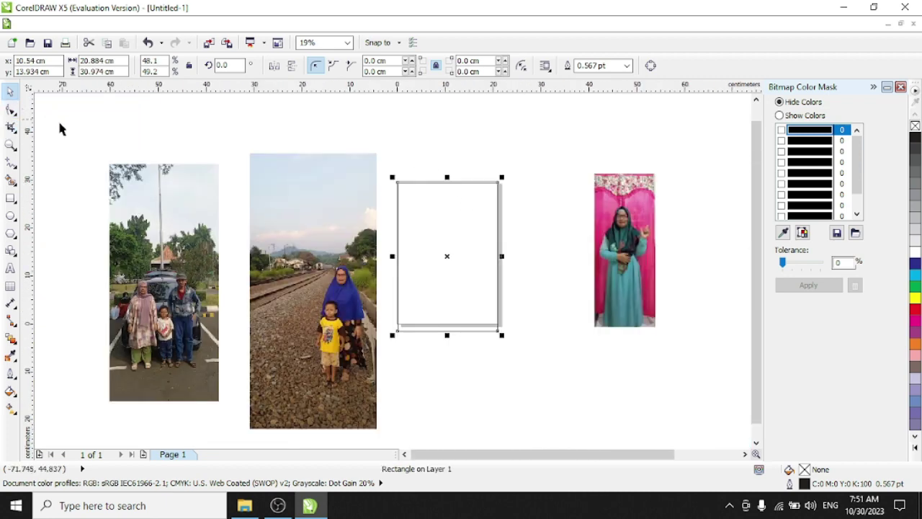
Set the page rectangle's size to 21 cm wide and 30 cm high
{"action": "double_click", "coordinate": [103, 60]}
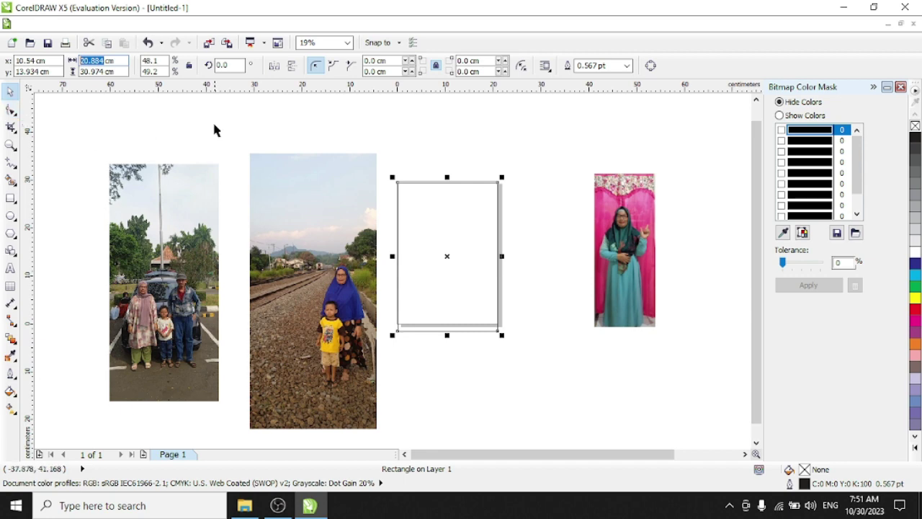
{"action": "type", "text": "21"}
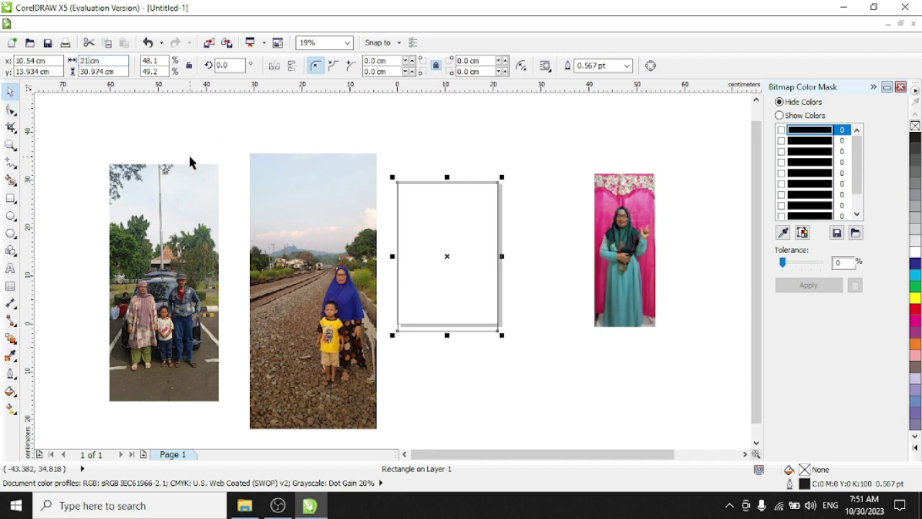
{"action": "double_click", "coordinate": [104, 71]}
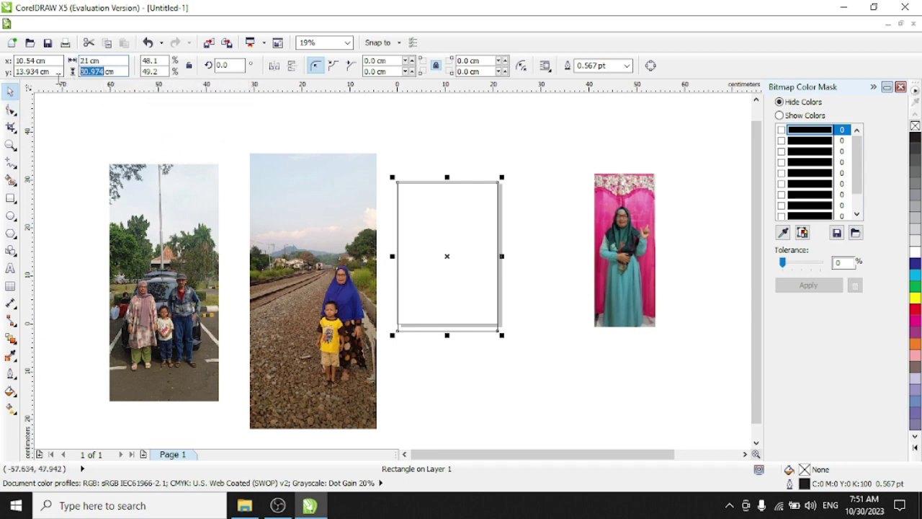
{"action": "type", "text": "3"}
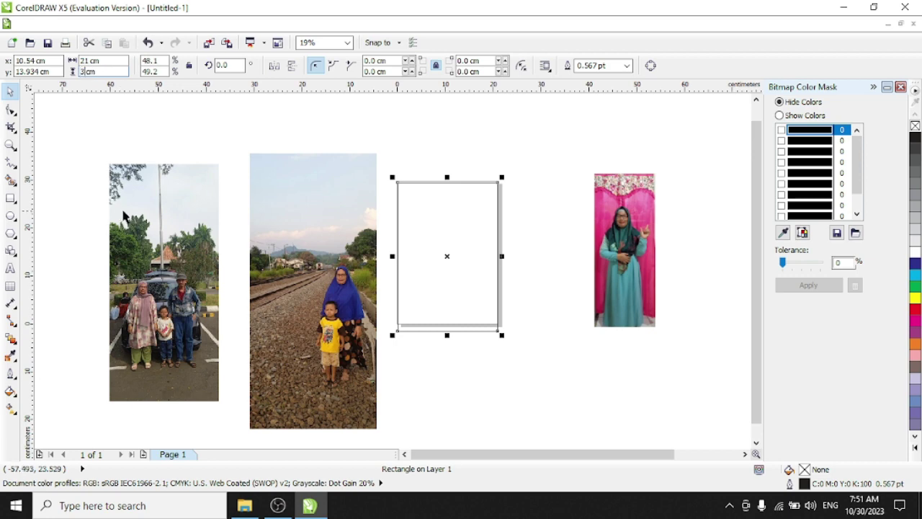
{"action": "type", "text": "0"}
{"action": "key", "text": "Return"}
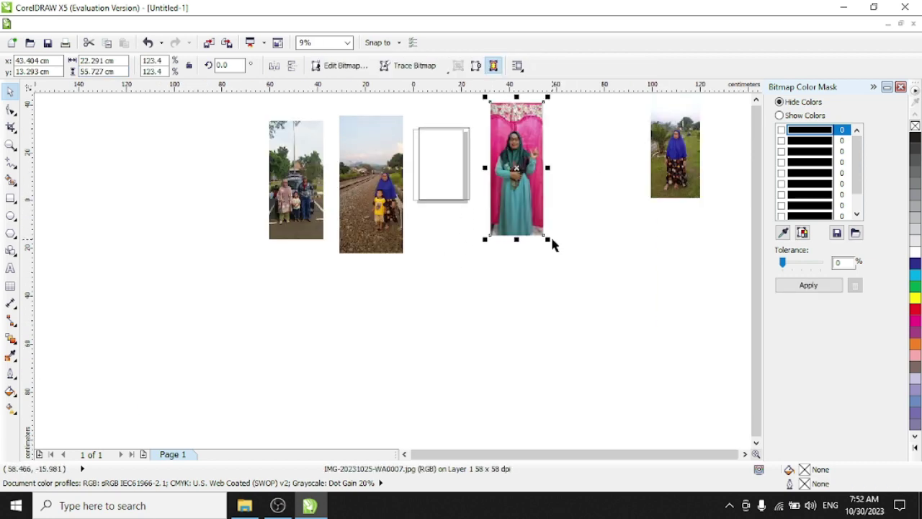
Resize the pink-backdrop photo to about 12.9 × 32.2 cm and draw a rectangle about 23.4 × 32.3 cm around it
{"action": "left_click_drag", "start_coordinate": [548, 240], "coordinate": [539, 217]}
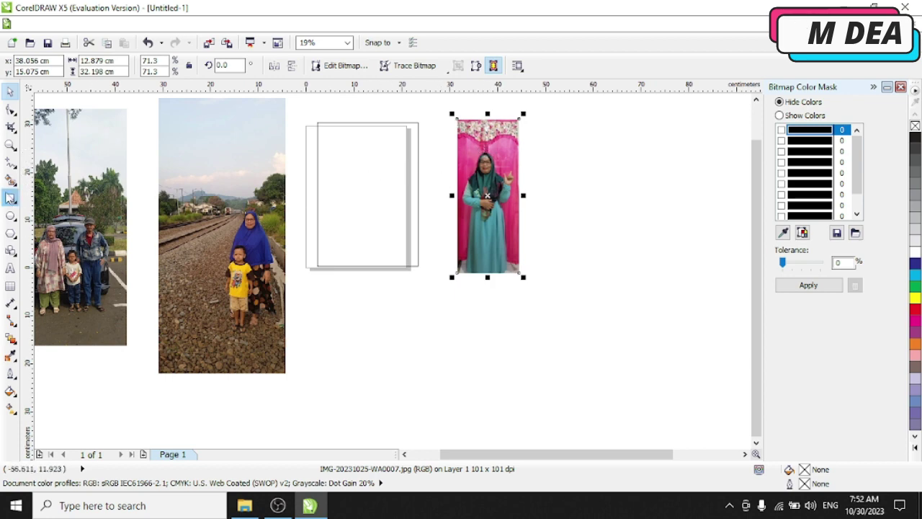
{"action": "left_click", "coordinate": [11, 198]}
{"action": "scroll", "coordinate": [446, 201], "scroll_direction": "down", "scroll_amount": 2}
{"action": "scroll", "coordinate": [448, 194], "scroll_direction": "up", "scroll_amount": 2}
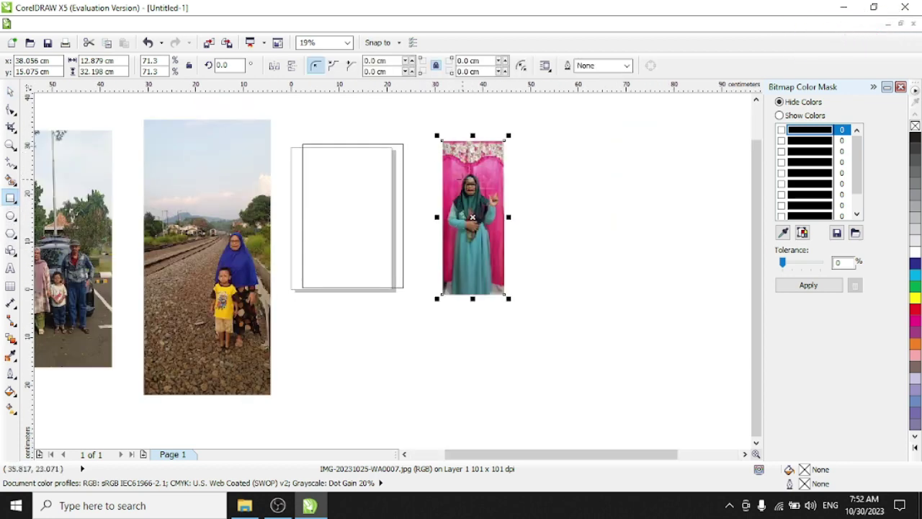
{"action": "left_click_drag", "start_coordinate": [422, 140], "coordinate": [533, 294]}
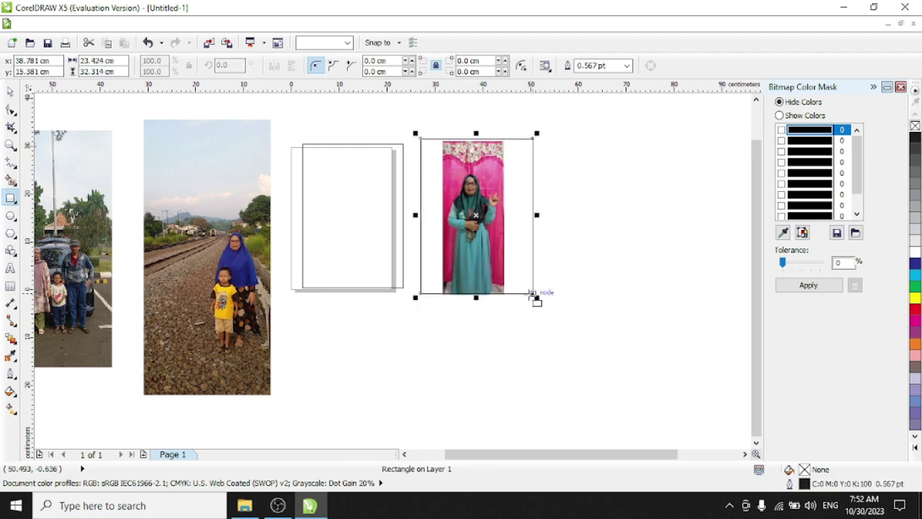
Align the new rectangle's bottom and top edges with the pink-backdrop photo, about 32.2 cm high, and move the rectangle beside the photo
{"action": "scroll", "coordinate": [481, 299], "scroll_direction": "up", "scroll_amount": 6}
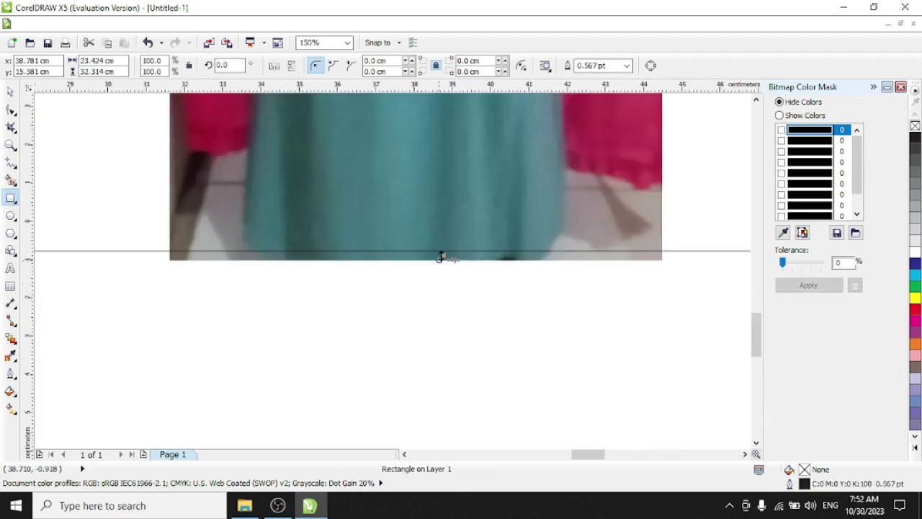
{"action": "left_click_drag", "start_coordinate": [440, 256], "coordinate": [440, 267]}
{"action": "scroll", "coordinate": [441, 267], "scroll_direction": "down", "scroll_amount": 2}
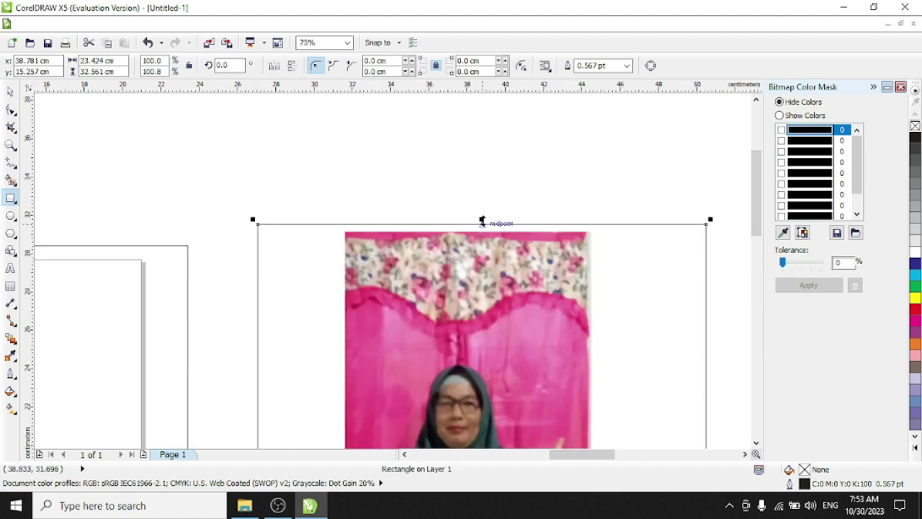
{"action": "left_click_drag", "start_coordinate": [484, 218], "coordinate": [484, 226]}
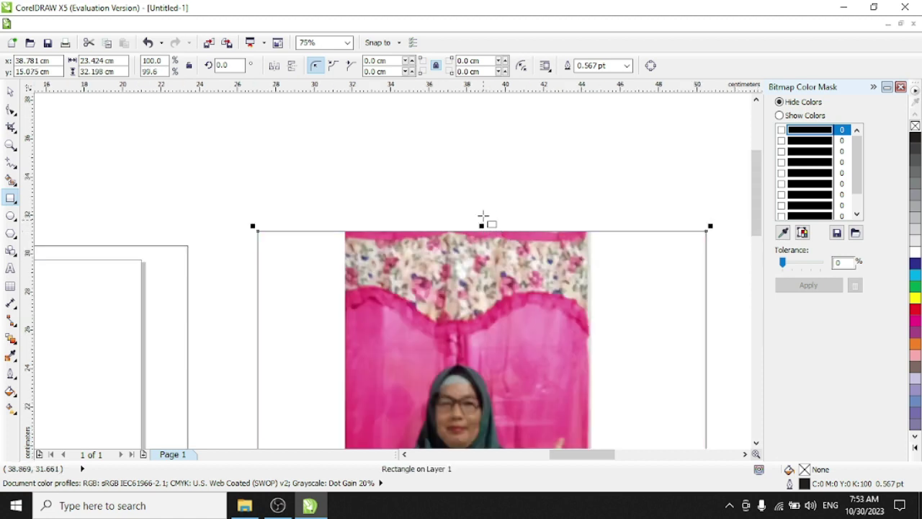
{"action": "scroll", "coordinate": [490, 216], "scroll_direction": "down", "scroll_amount": 4}
{"action": "left_click", "coordinate": [501, 272]}
{"action": "left_click", "coordinate": [503, 259]}
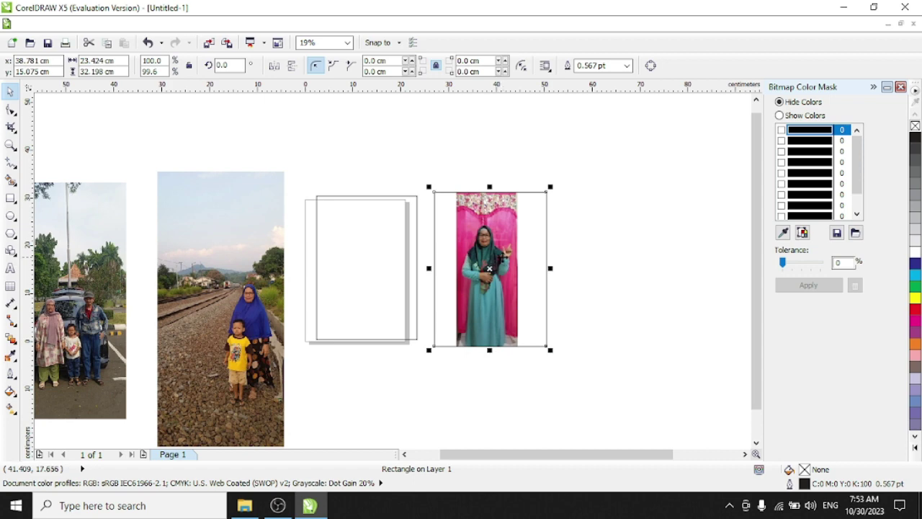
{"action": "left_click_drag", "start_coordinate": [489, 268], "coordinate": [613, 268]}
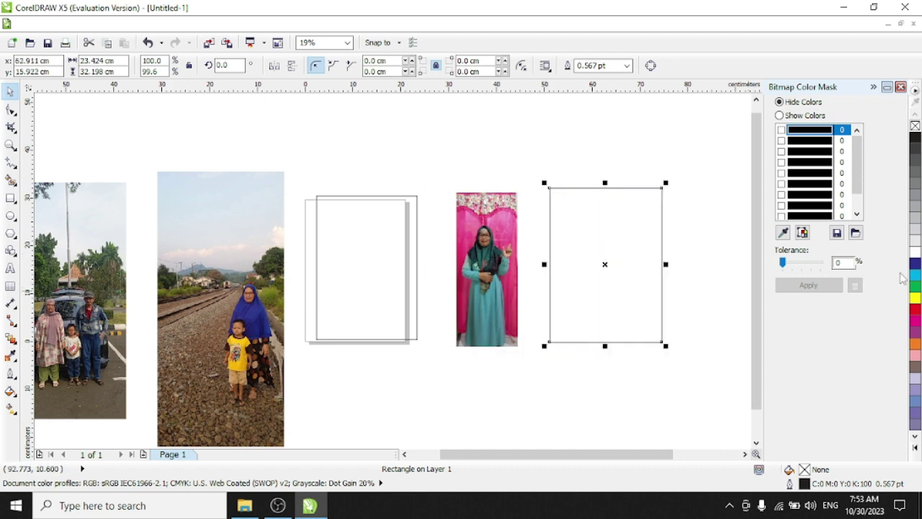
Color the rectangle yellow and center the pink-backdrop photo on it
{"action": "left_click", "coordinate": [914, 286]}
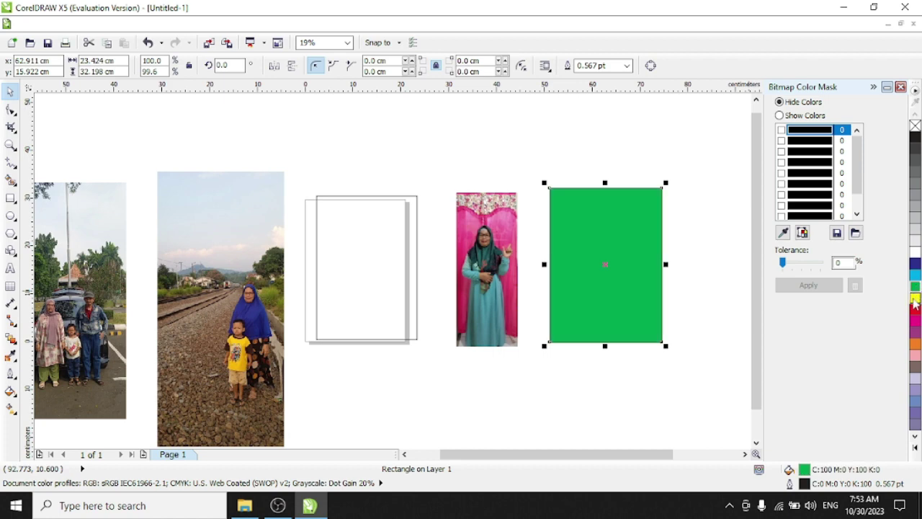
{"action": "left_click", "coordinate": [915, 264]}
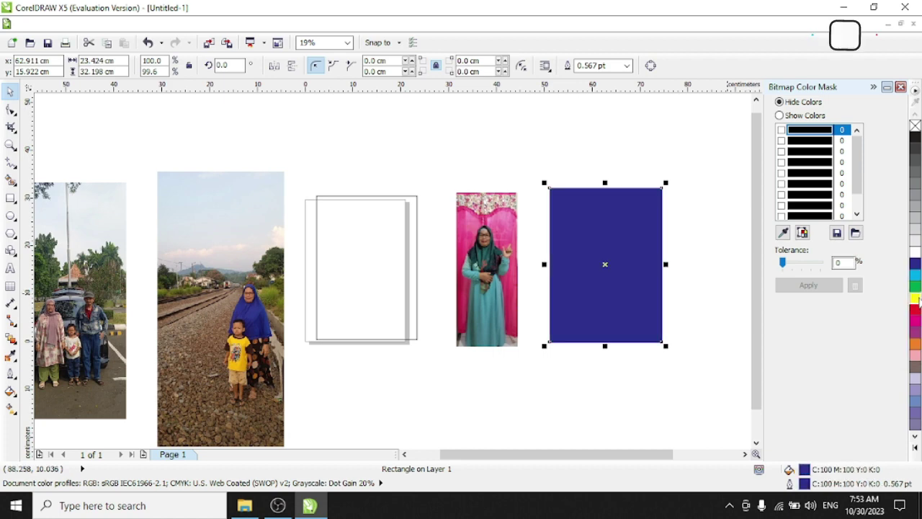
{"action": "left_click", "coordinate": [915, 298]}
{"action": "left_click_drag", "start_coordinate": [505, 268], "coordinate": [618, 264]}
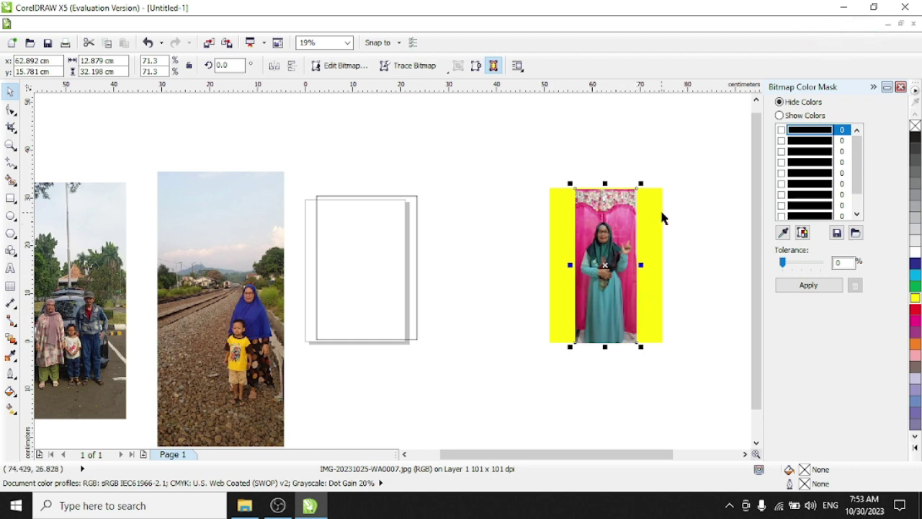
Convert the pink-backdrop photo and its yellow rectangle into one RGB Color (24-bit) bitmap at 300 dpi and shift it slightly
{"action": "scroll", "coordinate": [617, 220], "scroll_direction": "up", "scroll_amount": 4}
{"action": "scroll", "coordinate": [616, 219], "scroll_direction": "down", "scroll_amount": 2}
{"action": "scroll", "coordinate": [438, 216], "scroll_direction": "down", "scroll_amount": 2}
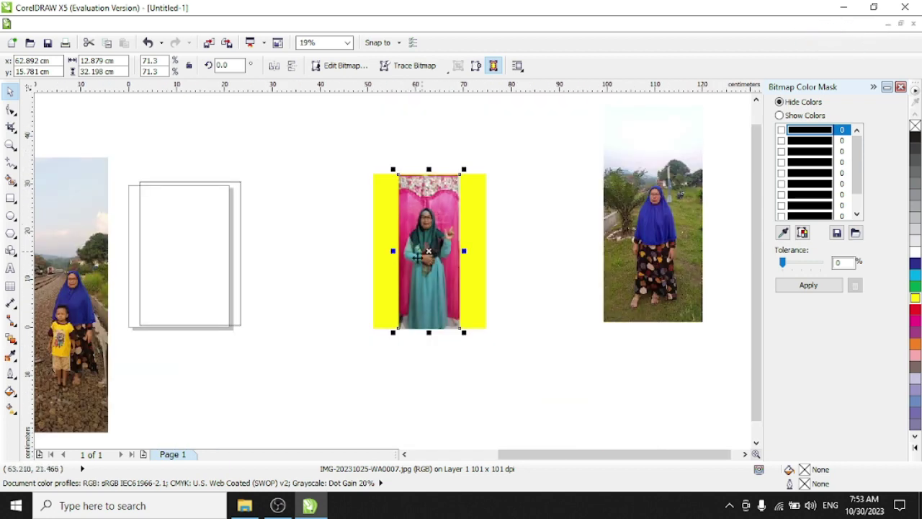
{"action": "left_click_drag", "start_coordinate": [332, 115], "coordinate": [510, 378]}
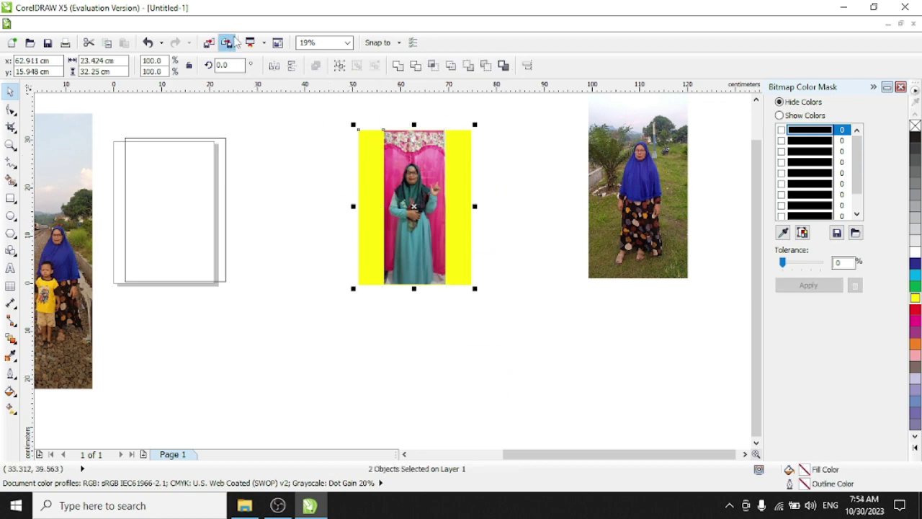
{"action": "left_click", "coordinate": [246, 25]}
{"action": "left_click", "coordinate": [259, 38]}
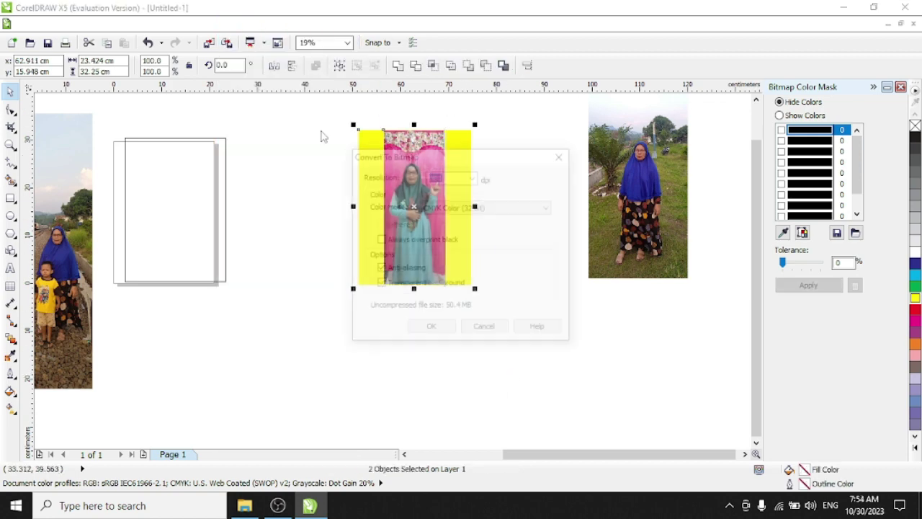
{"action": "left_click", "coordinate": [477, 209]}
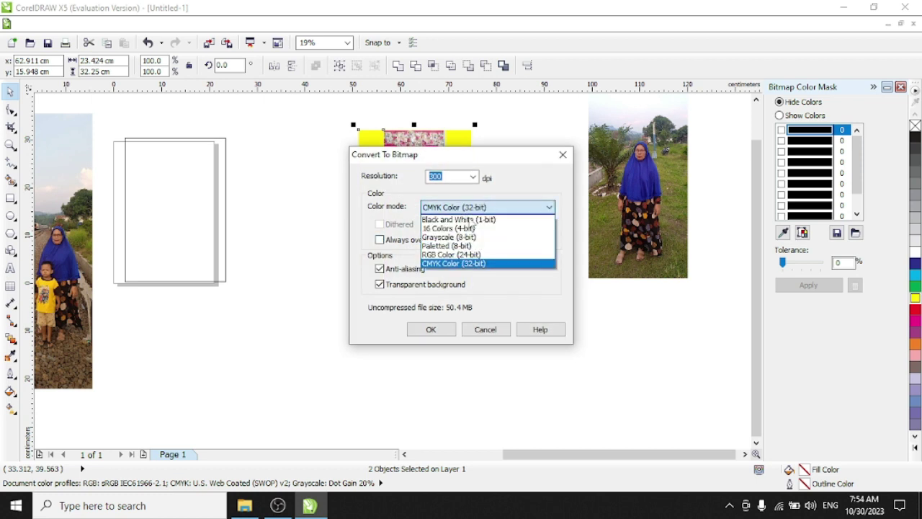
{"action": "left_click", "coordinate": [444, 257]}
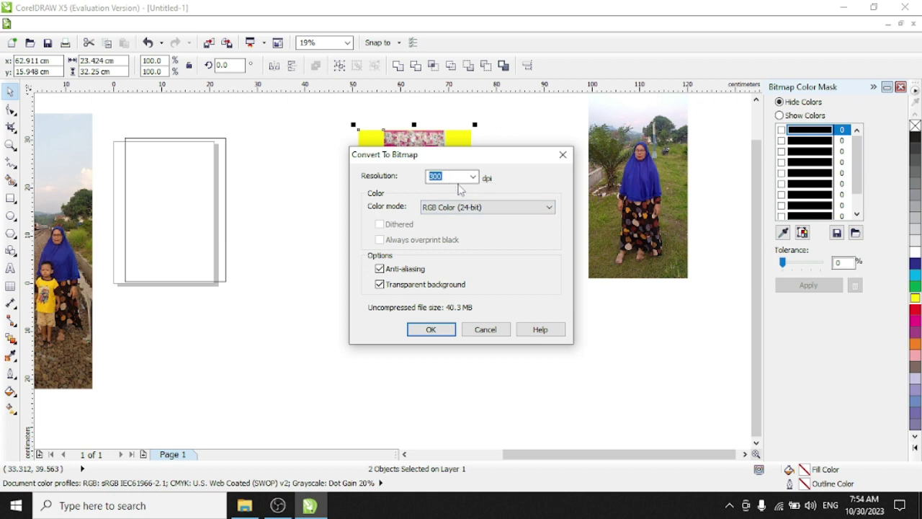
{"action": "left_click", "coordinate": [436, 332]}
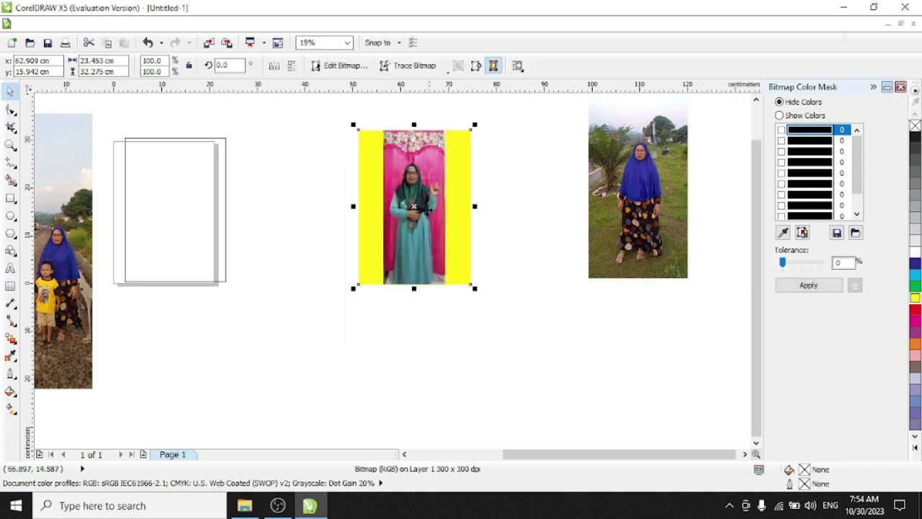
{"action": "left_click_drag", "start_coordinate": [426, 209], "coordinate": [407, 208]}
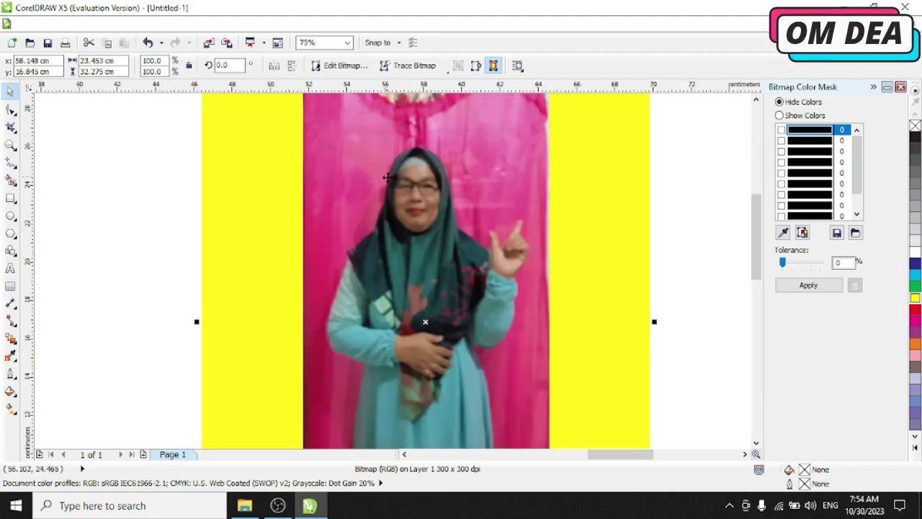
Examine the merged pink-backdrop bitmap up close, checking the woman and the yellow side areas
{"action": "scroll", "coordinate": [387, 178], "scroll_direction": "down", "scroll_amount": 1}
{"action": "scroll", "coordinate": [389, 181], "scroll_direction": "down", "scroll_amount": 1}
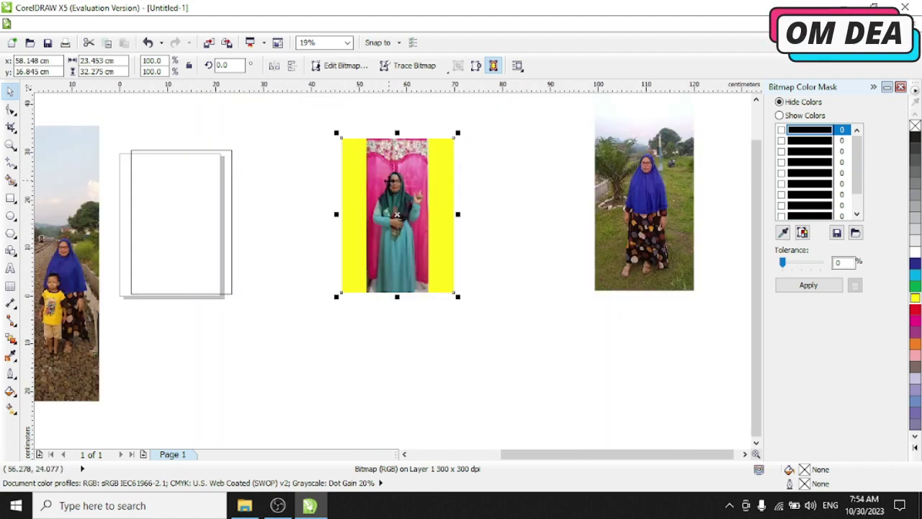
{"action": "scroll", "coordinate": [394, 151], "scroll_direction": "up", "scroll_amount": 2}
{"action": "scroll", "coordinate": [471, 278], "scroll_direction": "down", "scroll_amount": 1}
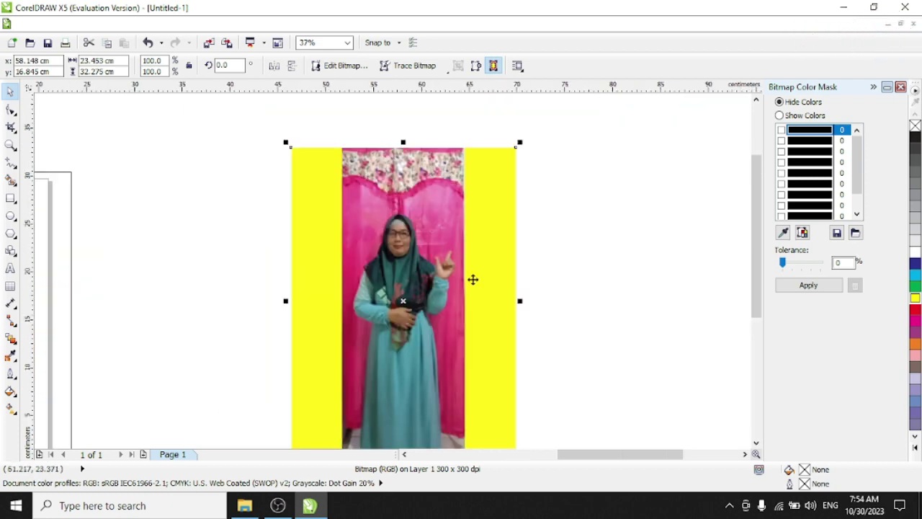
{"action": "scroll", "coordinate": [405, 264], "scroll_direction": "up", "scroll_amount": 3}
{"action": "scroll", "coordinate": [409, 219], "scroll_direction": "down", "scroll_amount": 2}
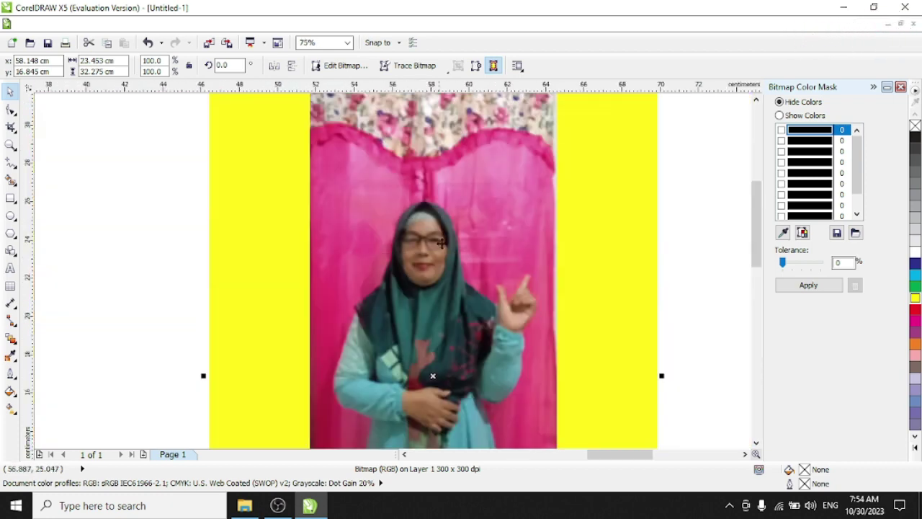
{"action": "scroll", "coordinate": [425, 271], "scroll_direction": "up", "scroll_amount": 1}
{"action": "scroll", "coordinate": [462, 225], "scroll_direction": "down", "scroll_amount": 2}
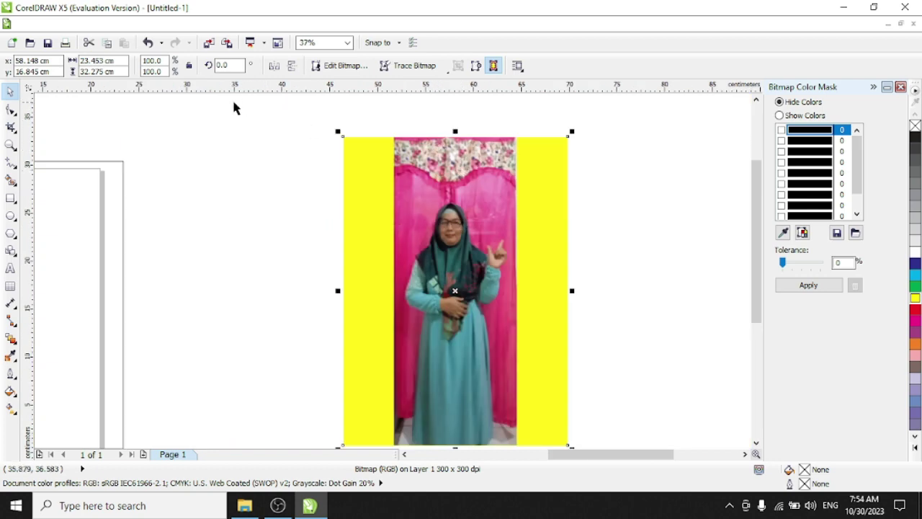
Reposition the merged bitmap and export only this selection as a JPG named qq to Local Disk (C:)
{"action": "scroll", "coordinate": [464, 182], "scroll_direction": "down", "scroll_amount": 2}
{"action": "left_click_drag", "start_coordinate": [463, 208], "coordinate": [431, 214]}
{"action": "left_click", "coordinate": [29, 24]}
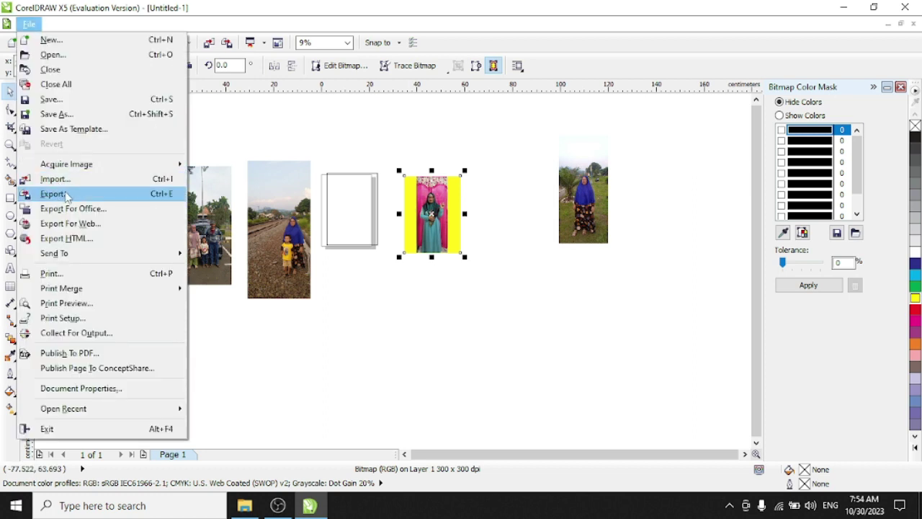
{"action": "left_click", "coordinate": [67, 196]}
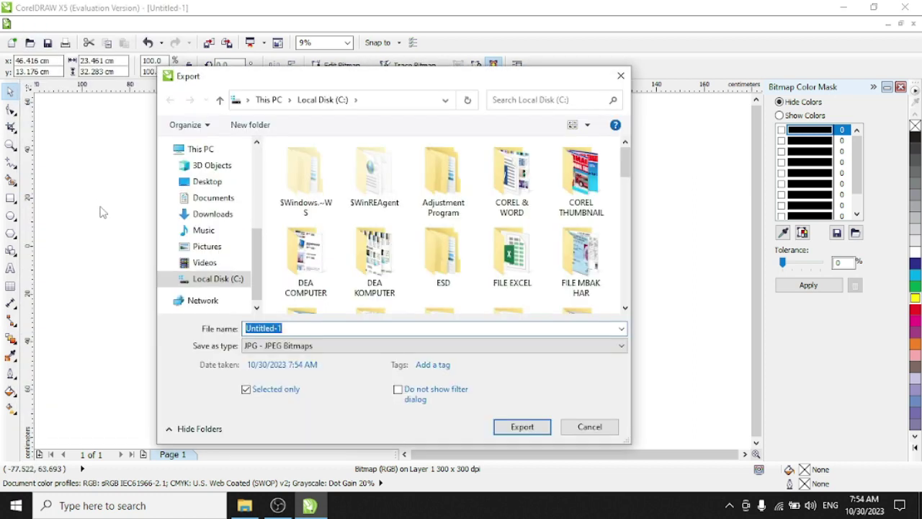
{"action": "type", "text": "qq"}
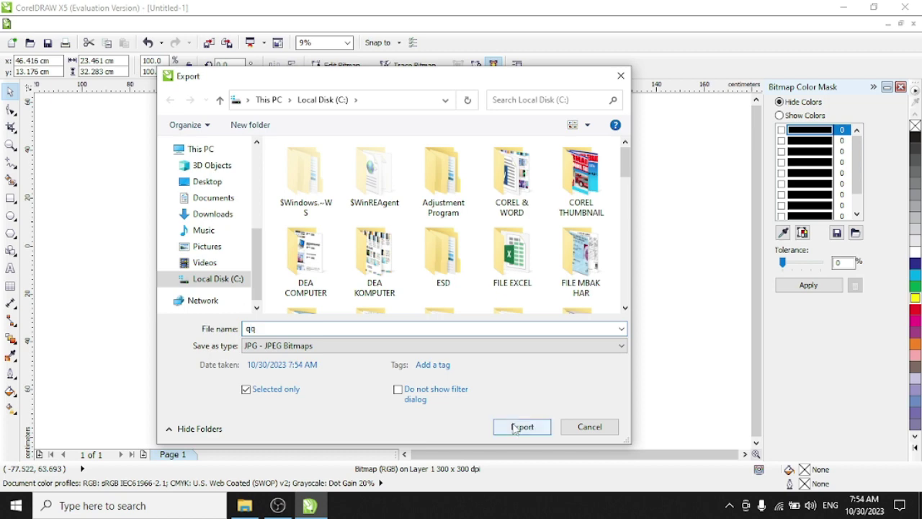
{"action": "left_click", "coordinate": [522, 426]}
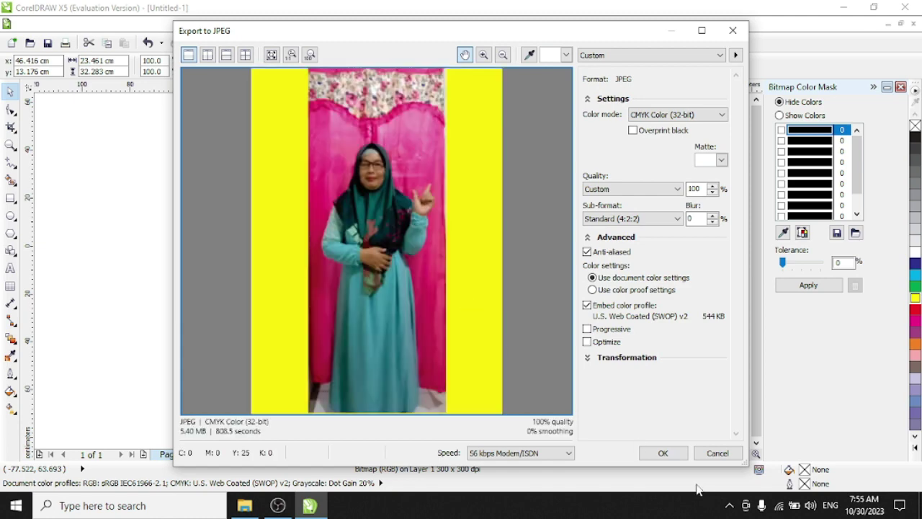
{"action": "left_click", "coordinate": [663, 453]}
Delete the merged yellow-background bitmap from the drawing
{"action": "scroll", "coordinate": [448, 214], "scroll_direction": "up", "scroll_amount": 2}
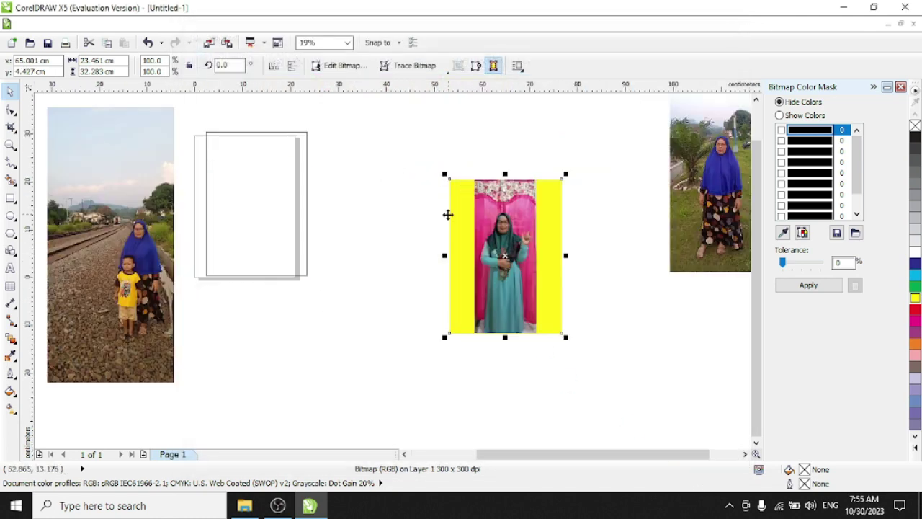
{"action": "key", "text": "Delete"}
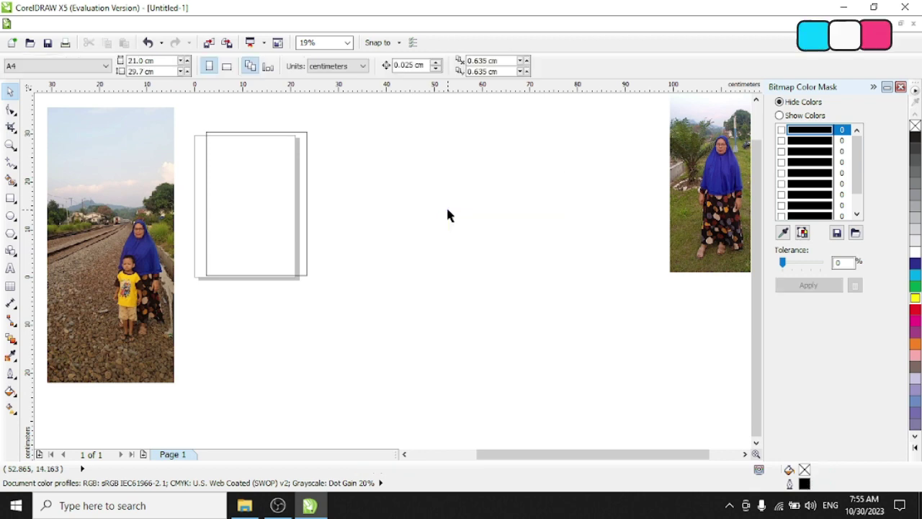
{"action": "scroll", "coordinate": [487, 238], "scroll_direction": "down", "scroll_amount": 2}
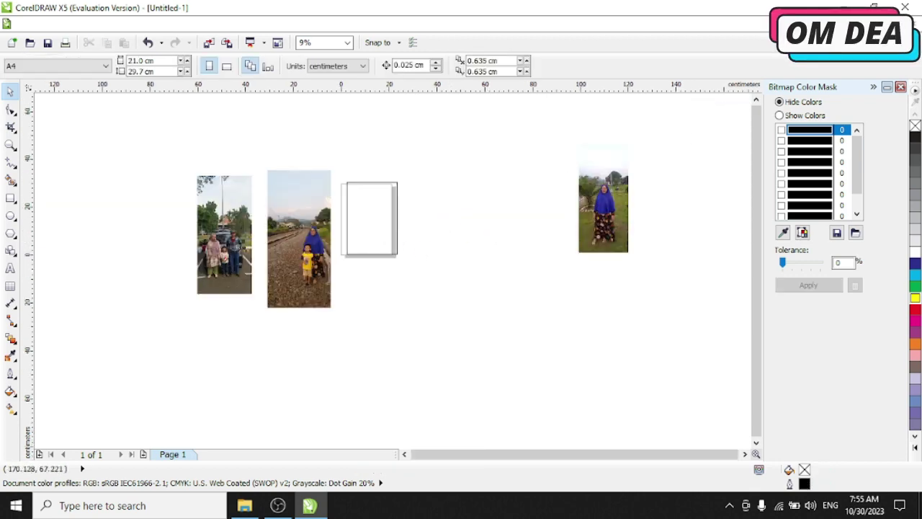
Switch to Chrome, go to remove.bg and upload the image qq from Local Disk (C:)
{"action": "key", "text": "super+d"}
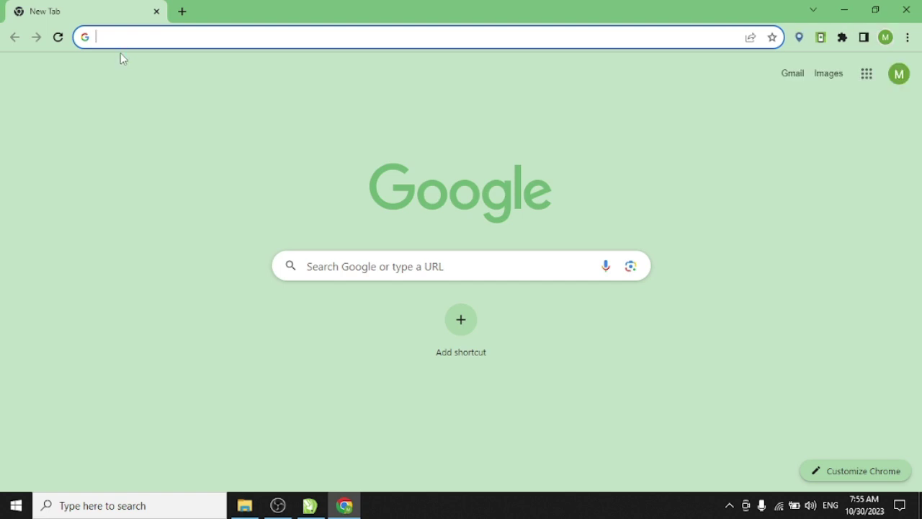
{"action": "type", "text": "re"}
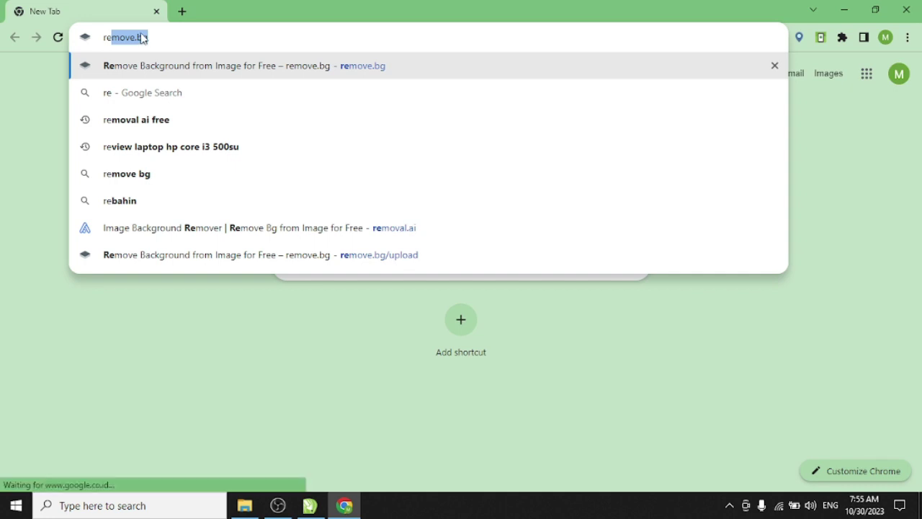
{"action": "key", "text": "Return"}
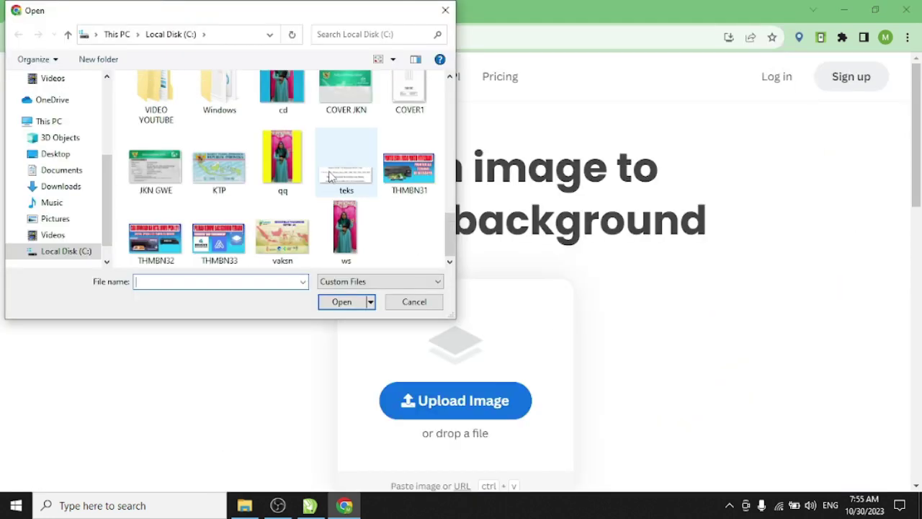
{"action": "left_click", "coordinate": [285, 167]}
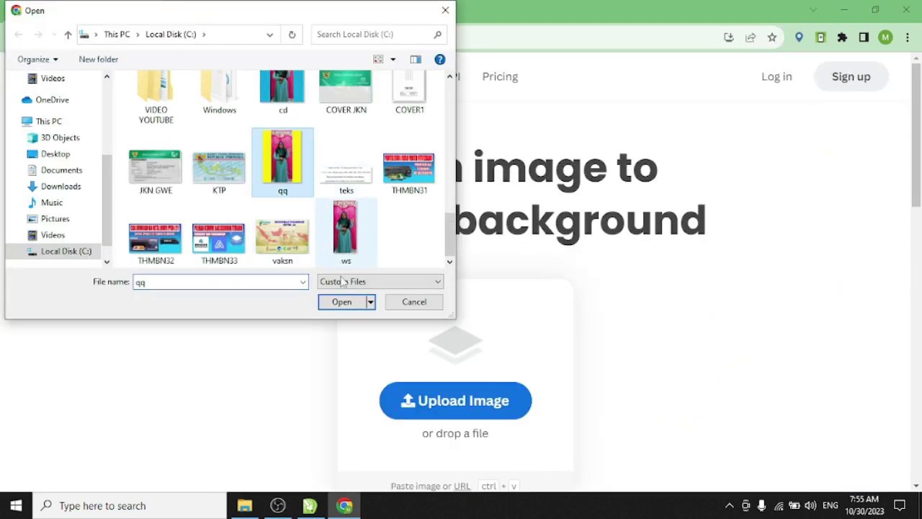
{"action": "left_click", "coordinate": [341, 302]}
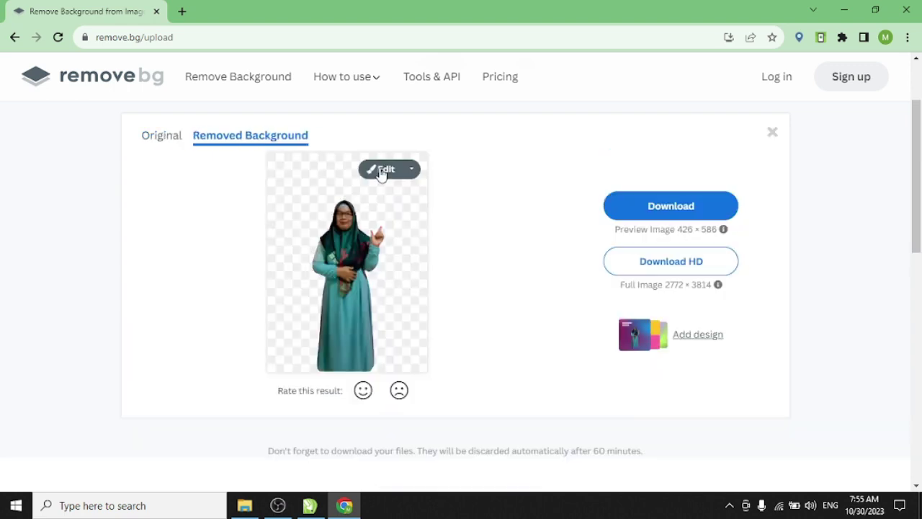
Set the outdoor photo with trees, white walls and a paved driveway as the cutout's background and download the image
{"action": "left_click", "coordinate": [381, 171]}
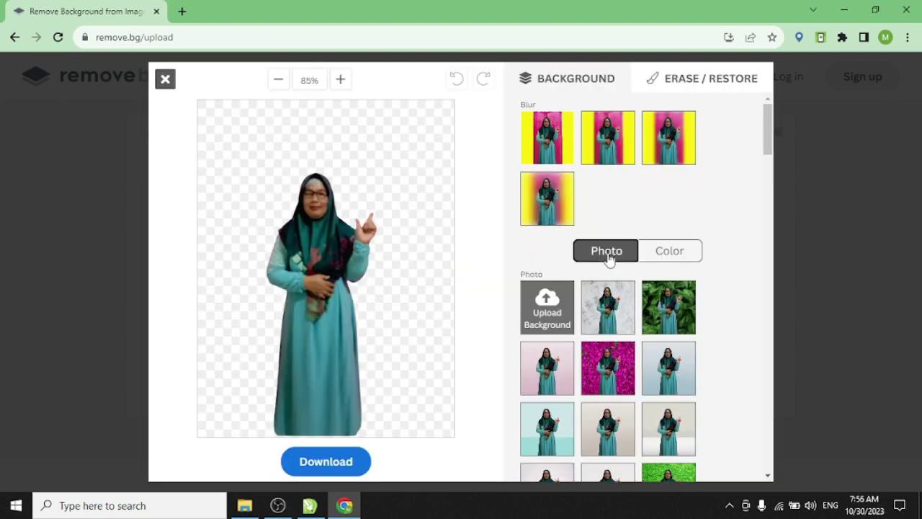
{"action": "scroll", "coordinate": [576, 302], "scroll_direction": "down", "scroll_amount": 10}
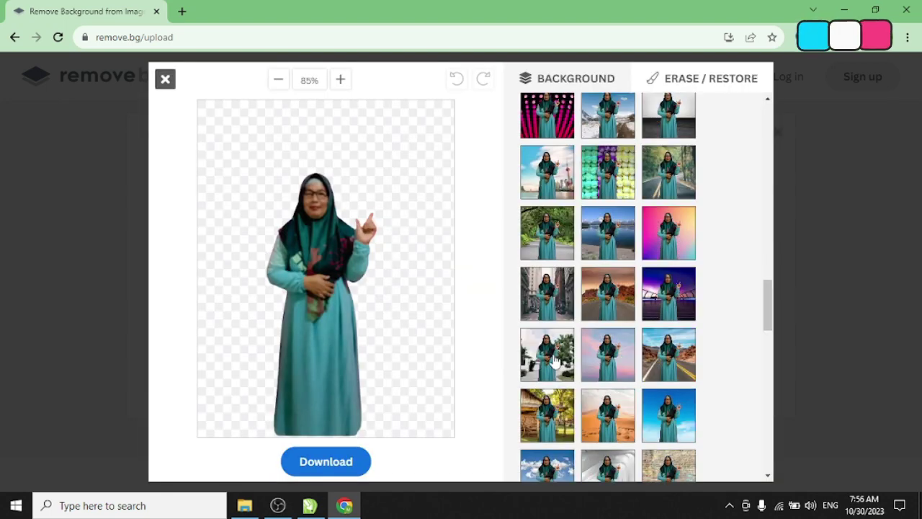
{"action": "left_click", "coordinate": [553, 360]}
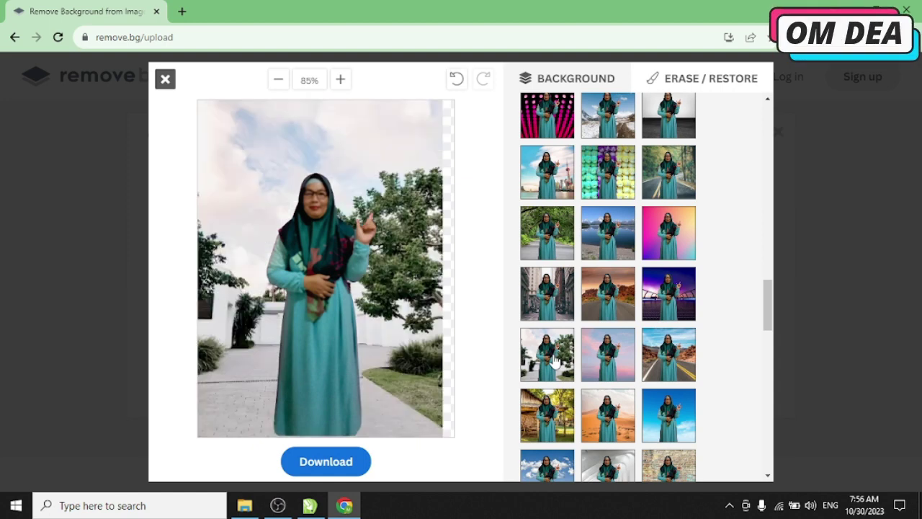
{"action": "left_click", "coordinate": [344, 462]}
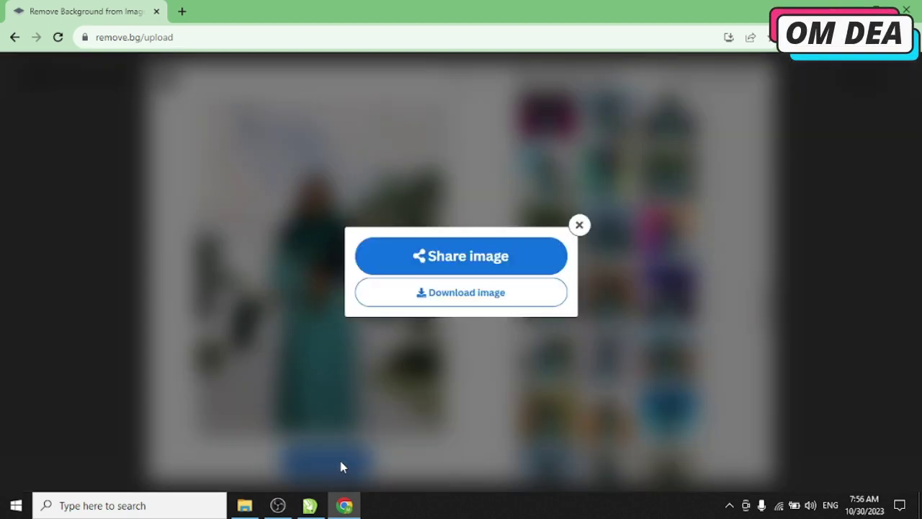
{"action": "left_click", "coordinate": [468, 294]}
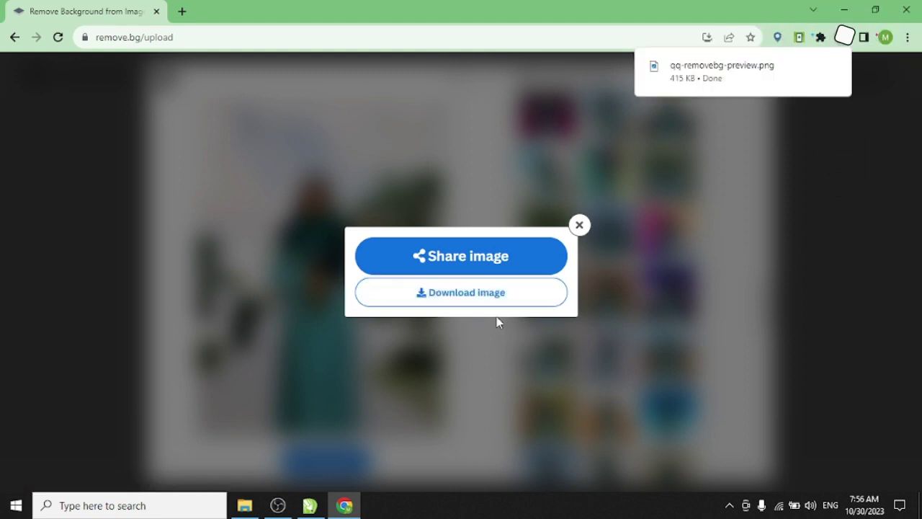
Switch back to CorelDRAW, import qq-removebg-preview from Downloads and place it about 21.5 × 29.6 cm beside the page rectangle
{"action": "left_click", "coordinate": [843, 10]}
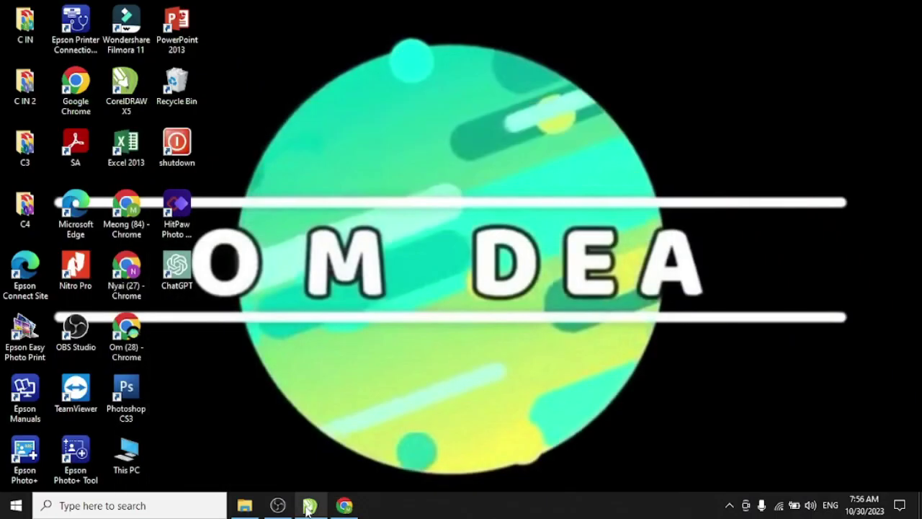
{"action": "left_click", "coordinate": [309, 506]}
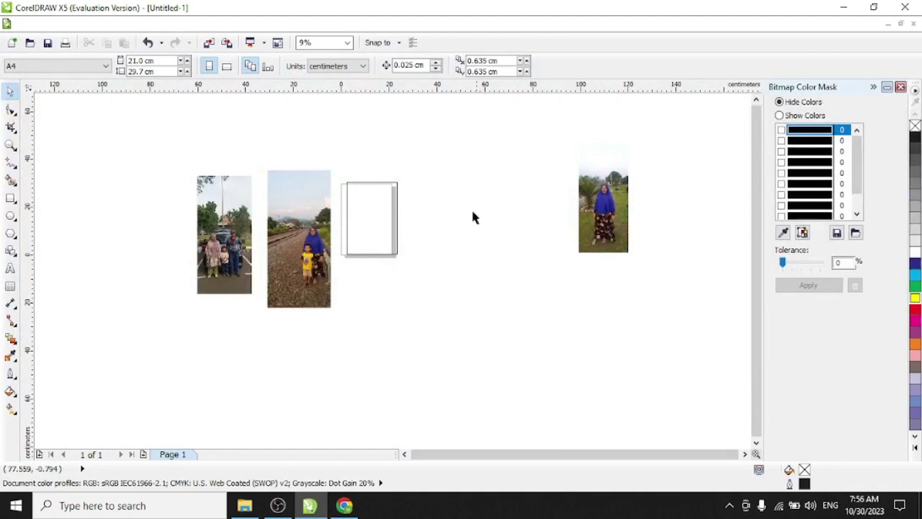
{"action": "right_click", "coordinate": [430, 190]}
{"action": "left_click", "coordinate": [493, 245]}
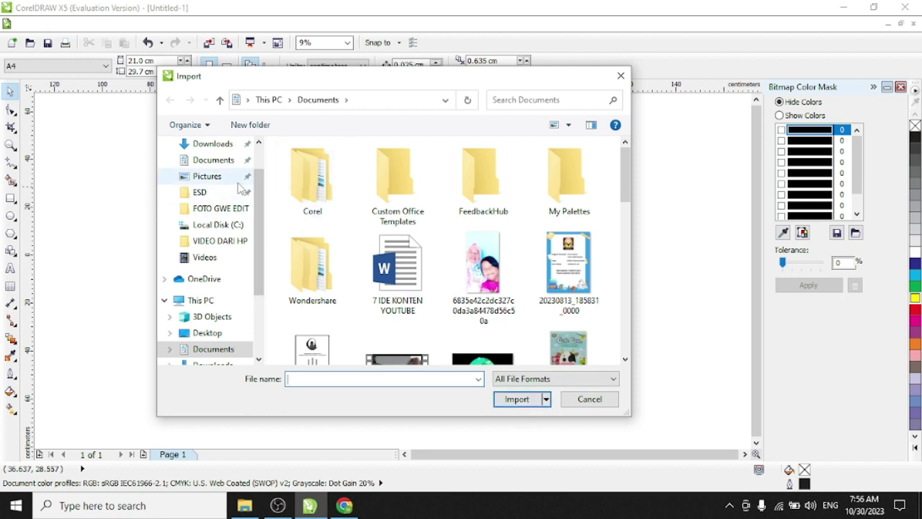
{"action": "left_click", "coordinate": [234, 147]}
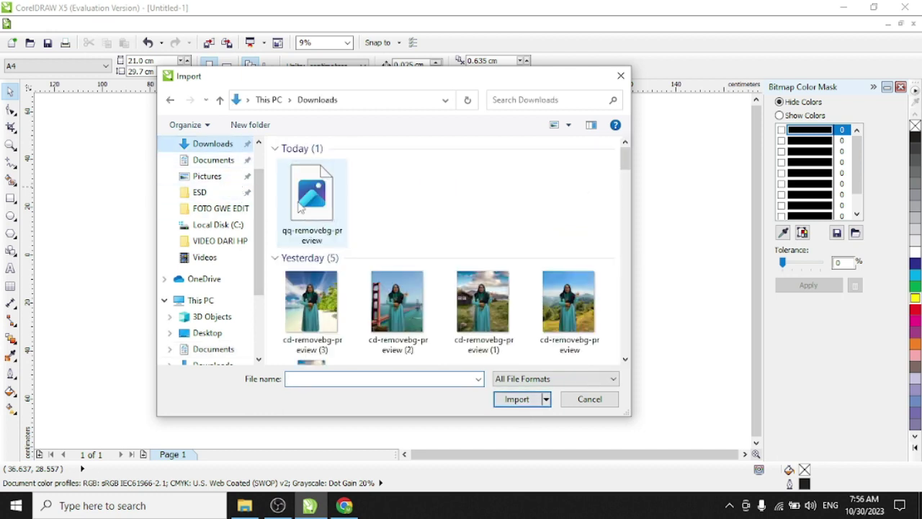
{"action": "left_click", "coordinate": [313, 209]}
{"action": "left_click", "coordinate": [518, 417]}
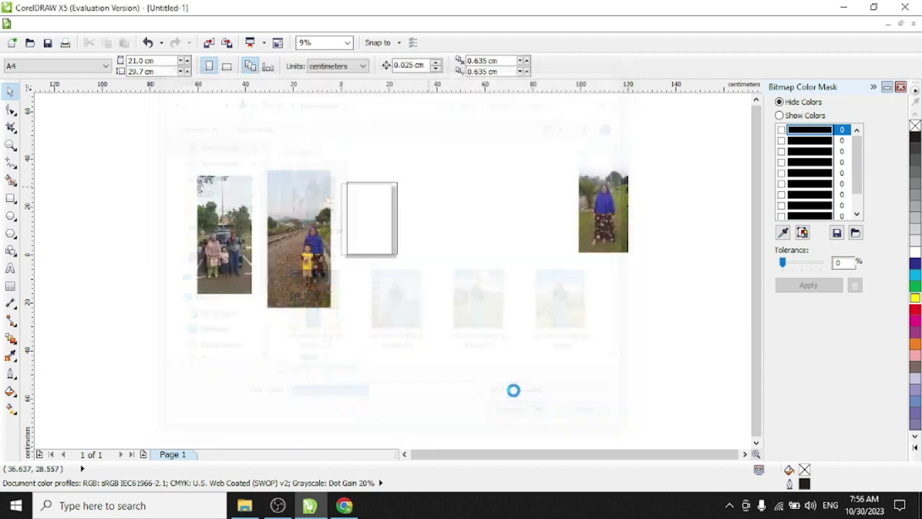
{"action": "left_click_drag", "start_coordinate": [408, 183], "coordinate": [475, 258]}
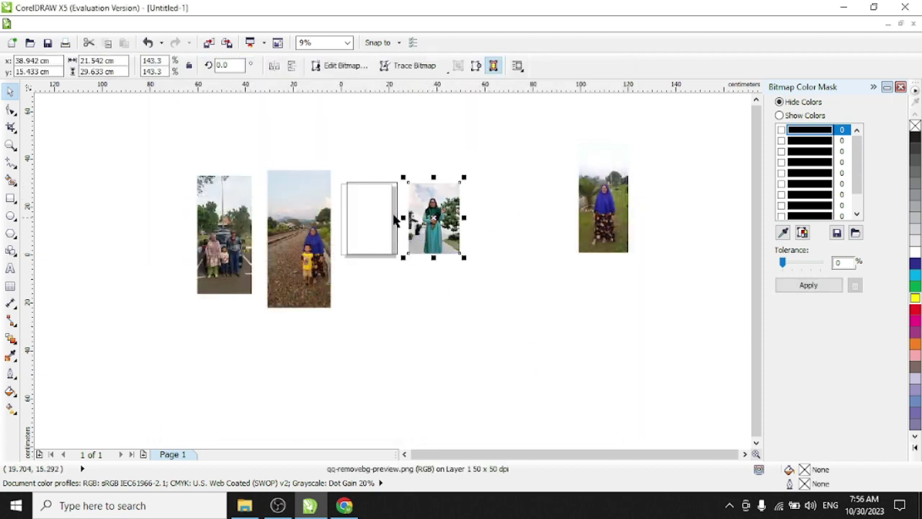
{"action": "scroll", "coordinate": [427, 183], "scroll_direction": "up", "scroll_amount": 3}
{"action": "scroll", "coordinate": [428, 182], "scroll_direction": "down", "scroll_amount": 2}
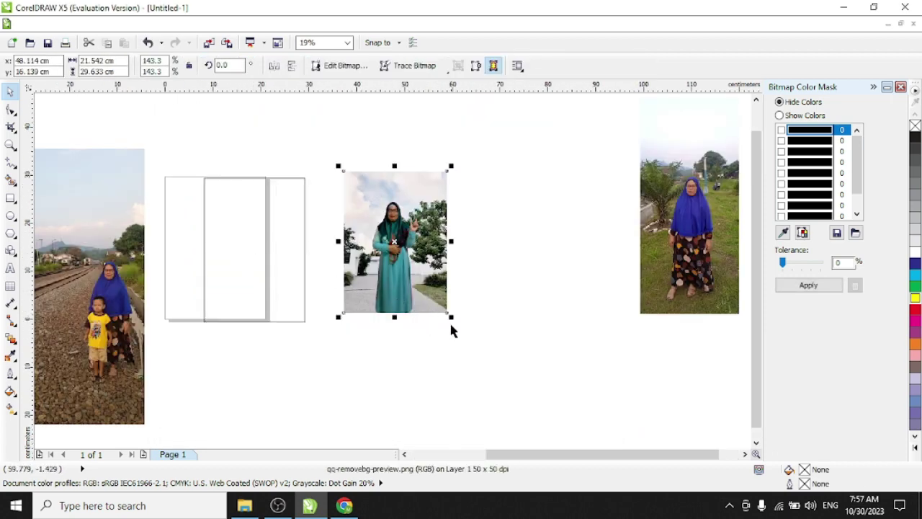
Lay the empty 21 × 30 cm rectangle over the qq-removebg-preview image and scale the image to about 25.6 × 35.3 cm
{"action": "left_click_drag", "start_coordinate": [451, 319], "coordinate": [494, 376]}
{"action": "left_click_drag", "start_coordinate": [243, 269], "coordinate": [400, 288]}
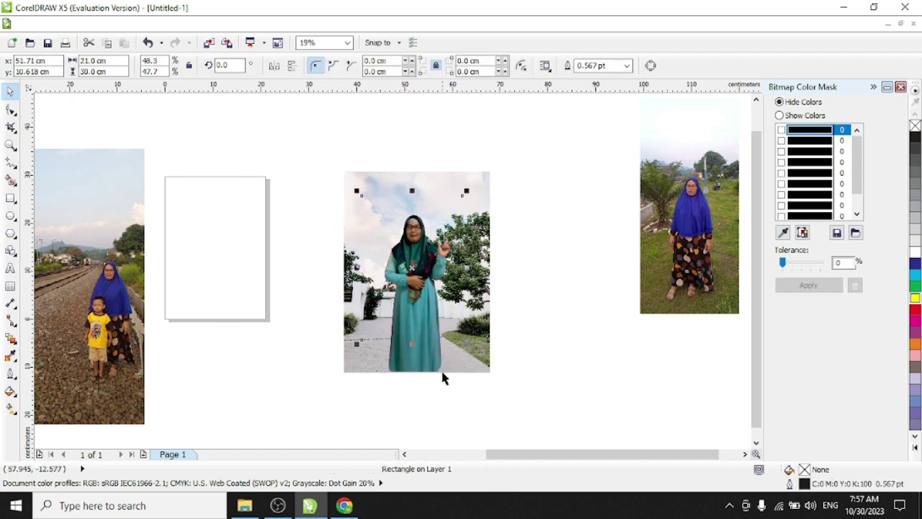
{"action": "scroll", "coordinate": [443, 378], "scroll_direction": "up", "scroll_amount": 2}
{"action": "left_click", "coordinate": [428, 360]}
{"action": "left_click_drag", "start_coordinate": [580, 383], "coordinate": [487, 310]}
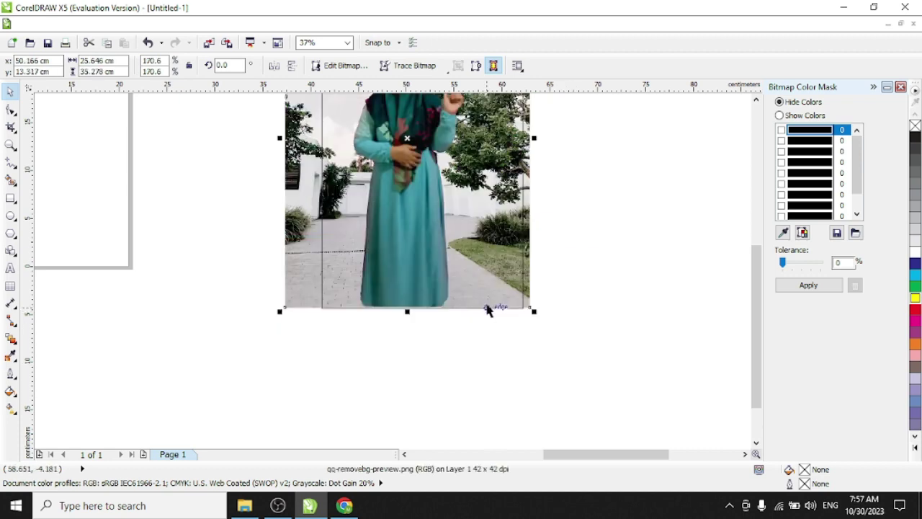
{"action": "scroll", "coordinate": [481, 311], "scroll_direction": "down", "scroll_amount": 2}
{"action": "scroll", "coordinate": [432, 162], "scroll_direction": "up", "scroll_amount": 2}
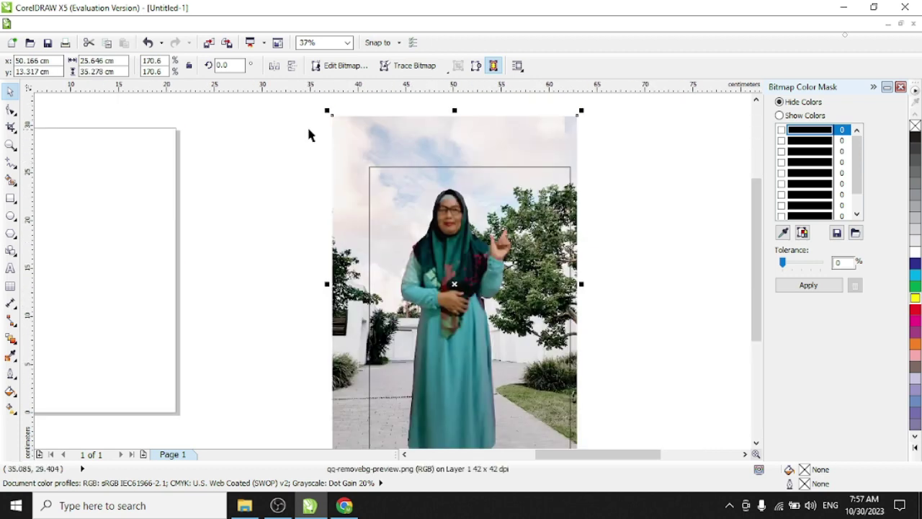
Resize the qq-removebg-preview image to about 22.7 × 31.2 cm so it just covers the rectangle on all sides
{"action": "left_click_drag", "start_coordinate": [327, 111], "coordinate": [383, 150]}
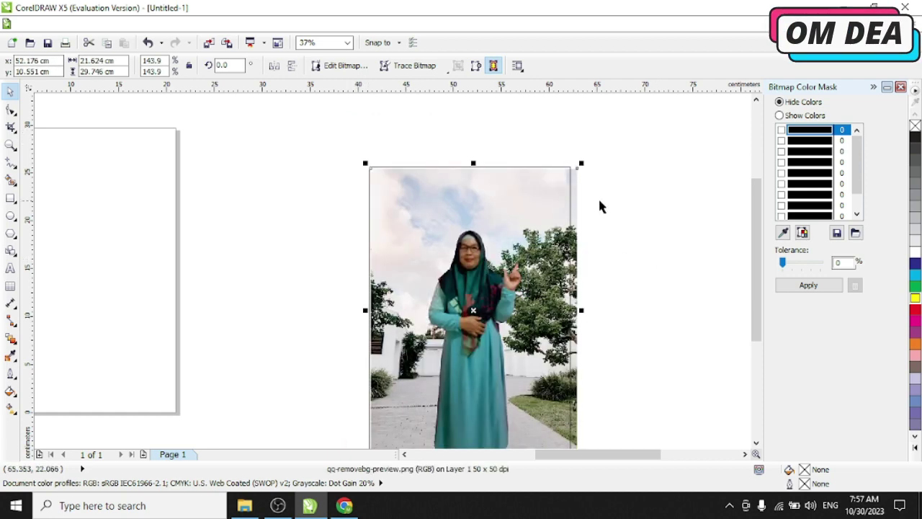
{"action": "scroll", "coordinate": [554, 164], "scroll_direction": "up", "scroll_amount": 2}
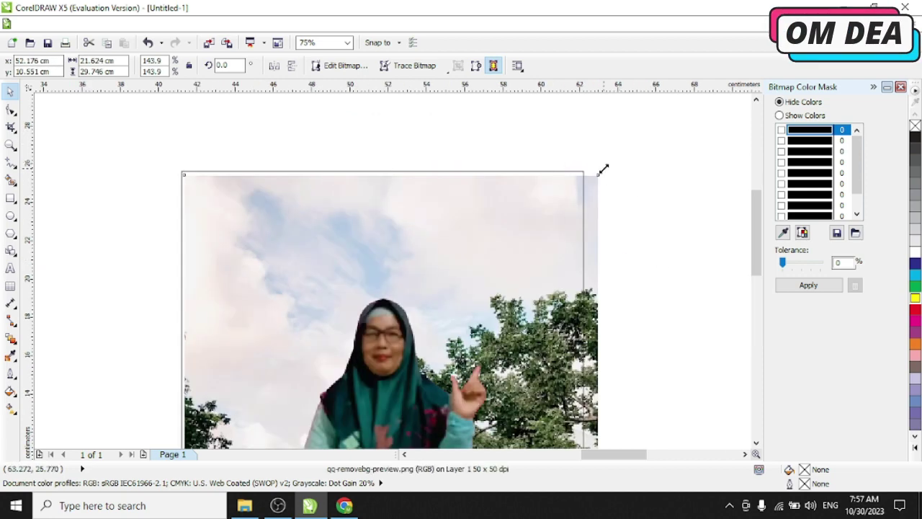
{"action": "left_click_drag", "start_coordinate": [603, 169], "coordinate": [616, 154]}
{"action": "scroll", "coordinate": [484, 185], "scroll_direction": "down", "scroll_amount": 2}
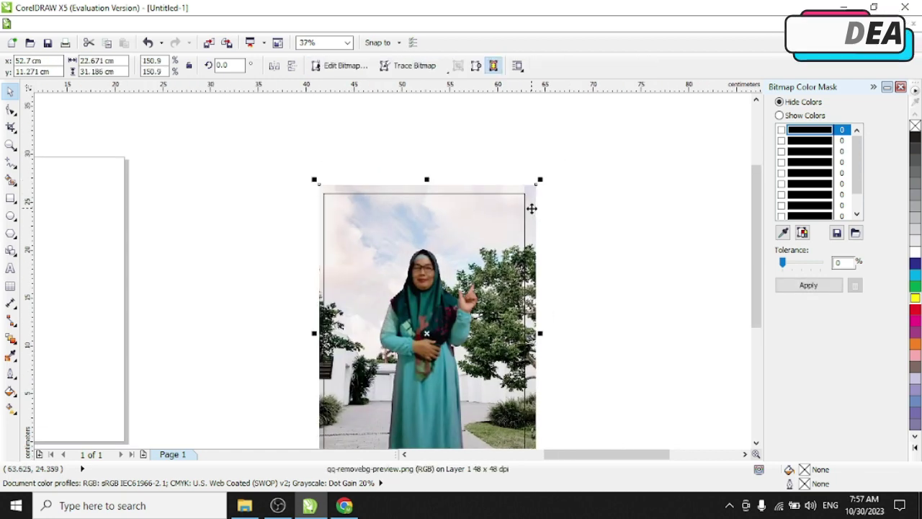
Brighten the qq-removebg-preview image with a Tone Curve adjustment, raising the RGB curve's midpoint to X 118, Y 138
{"action": "left_click", "coordinate": [196, 25]}
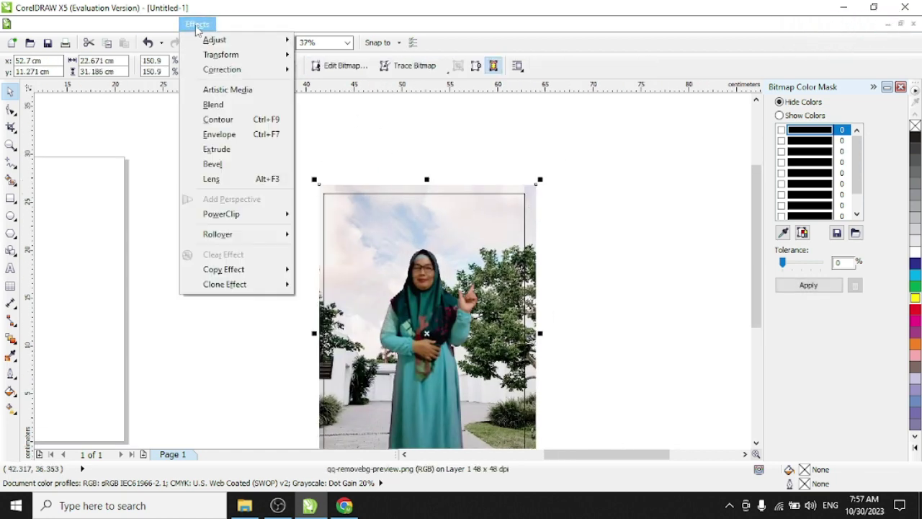
{"action": "mouse_move", "coordinate": [238, 40]}
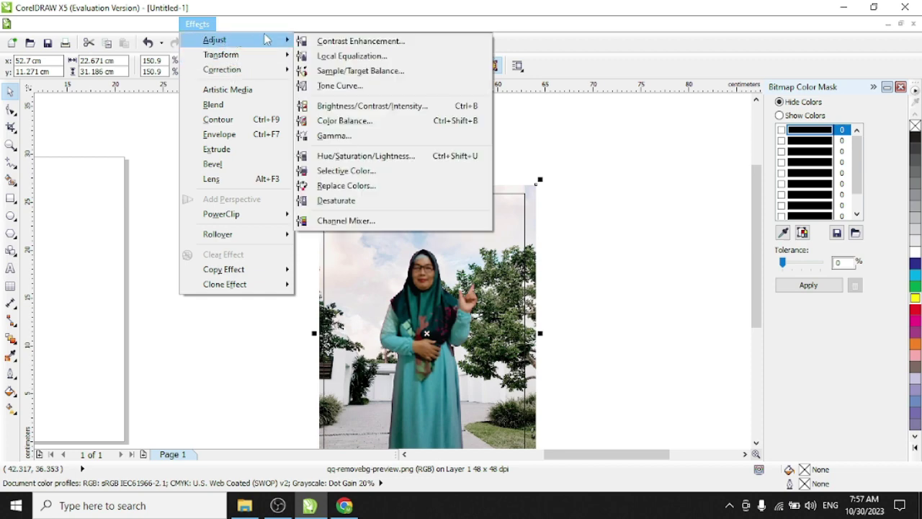
{"action": "left_click", "coordinate": [337, 86]}
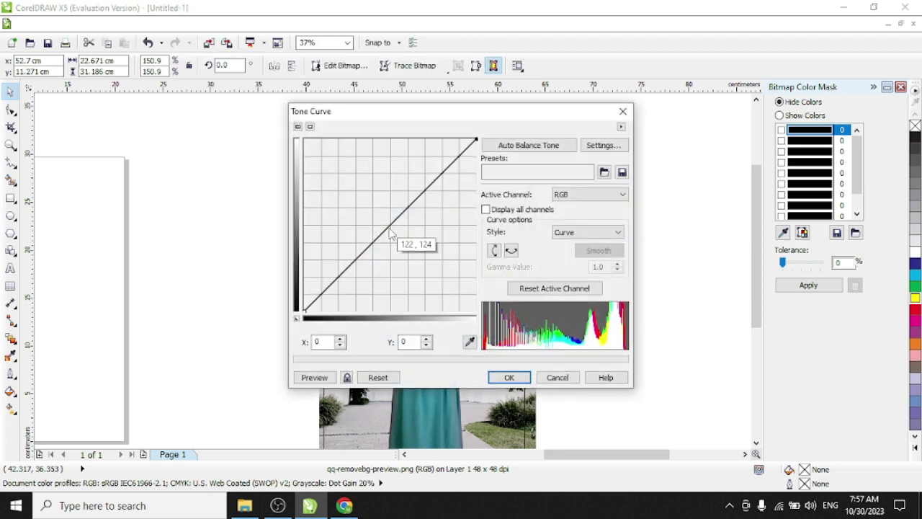
{"action": "left_click_drag", "start_coordinate": [389, 225], "coordinate": [384, 217]}
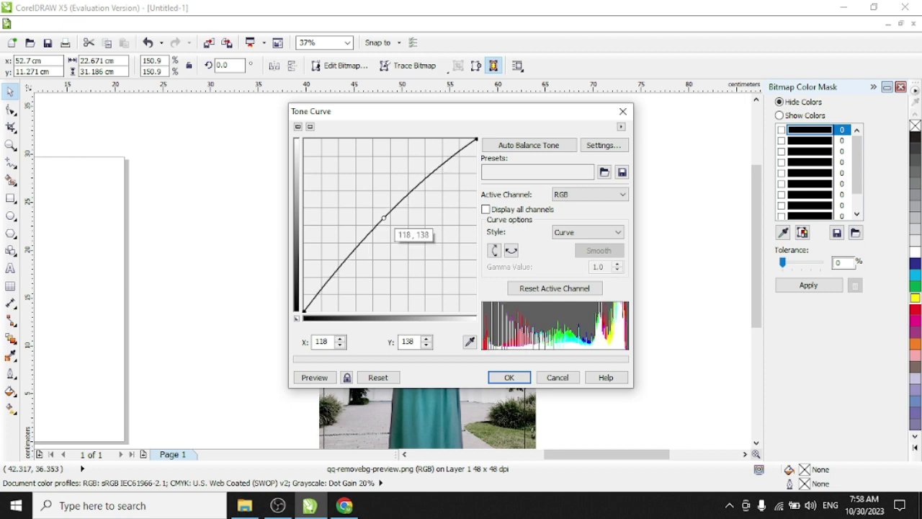
{"action": "left_click", "coordinate": [509, 377]}
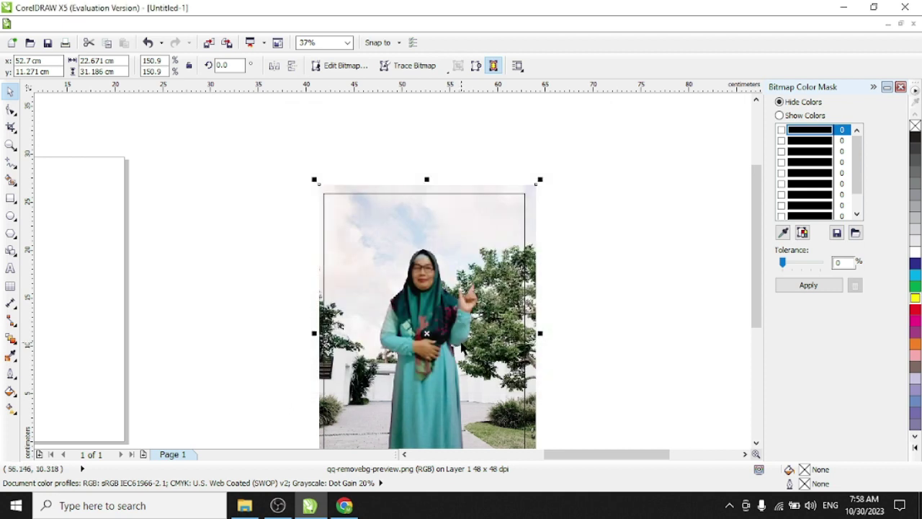
PowerClip the brightened image inside the 21 × 30 cm rectangle that lies over it
{"action": "left_click", "coordinate": [198, 24]}
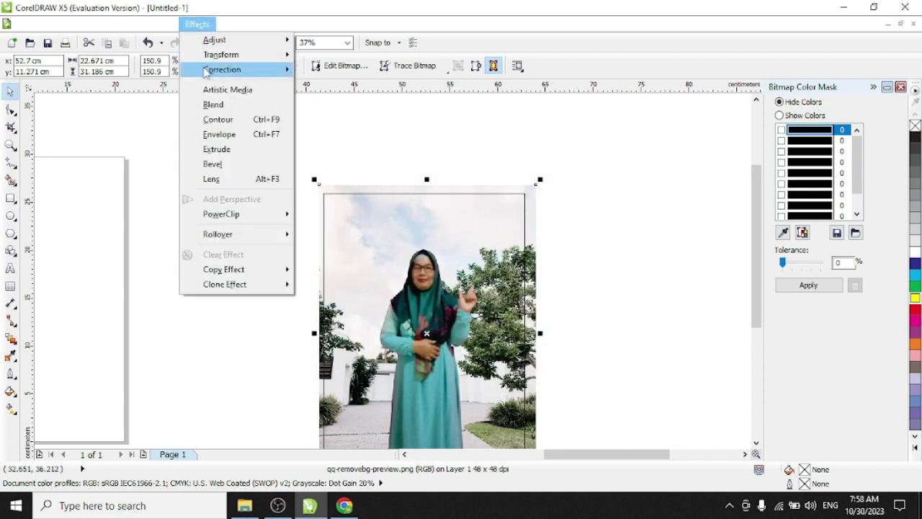
{"action": "mouse_move", "coordinate": [216, 214]}
{"action": "left_click", "coordinate": [335, 215]}
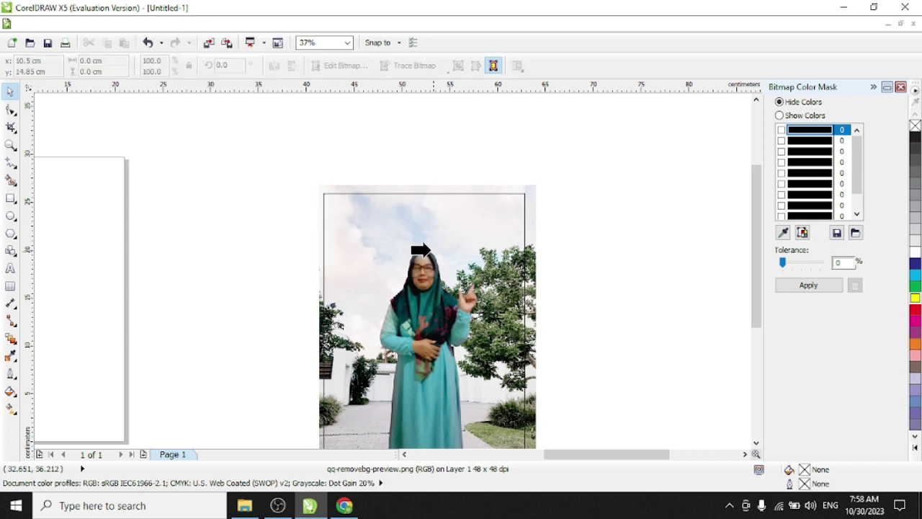
{"action": "left_click", "coordinate": [429, 248]}
{"action": "scroll", "coordinate": [541, 164], "scroll_direction": "down", "scroll_amount": 1}
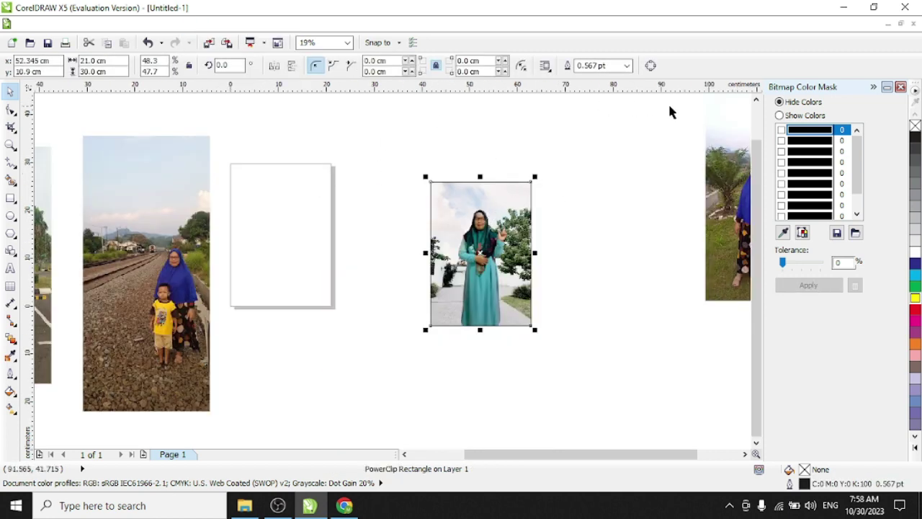
Remove the outline of the PowerClip rectangle and move it slightly up and left to about X 50.1, Y 14.0 cm
{"action": "left_click", "coordinate": [627, 66]}
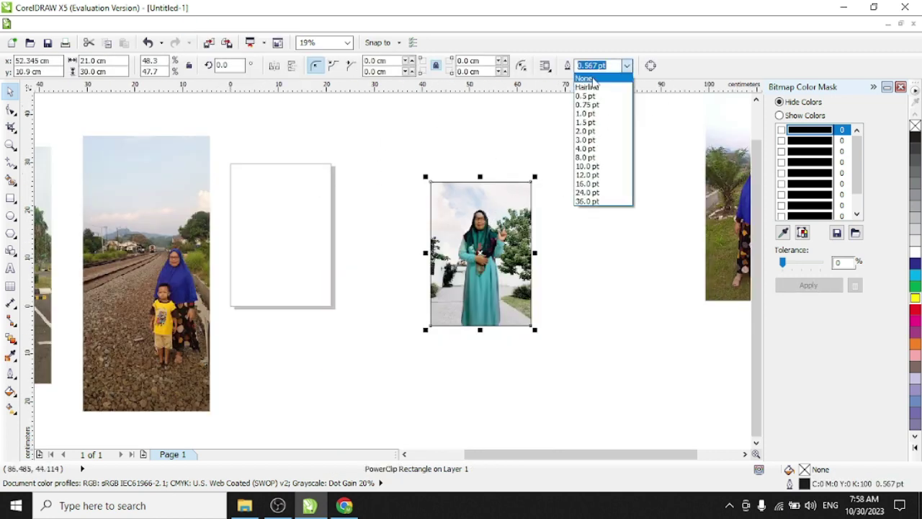
{"action": "left_click", "coordinate": [587, 79]}
{"action": "scroll", "coordinate": [587, 232], "scroll_direction": "down", "scroll_amount": 1}
{"action": "scroll", "coordinate": [513, 227], "scroll_direction": "up", "scroll_amount": 1}
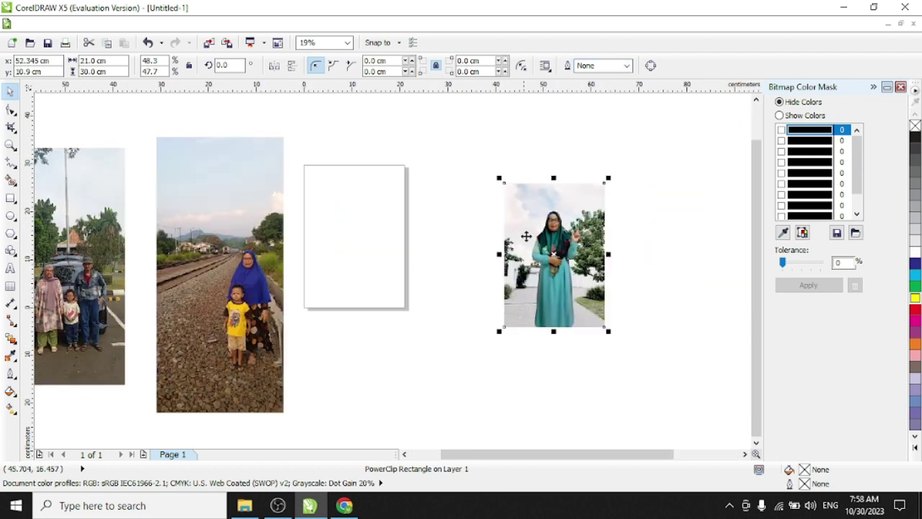
{"action": "mouse_move", "coordinate": [525, 237]}
{"action": "left_mouse_down"}
{"action": "mouse_move", "coordinate": [343, 226]}
{"action": "mouse_move", "coordinate": [526, 229]}
{"action": "mouse_move", "coordinate": [536, 238]}
{"action": "mouse_move", "coordinate": [519, 230]}
{"action": "left_mouse_up"}
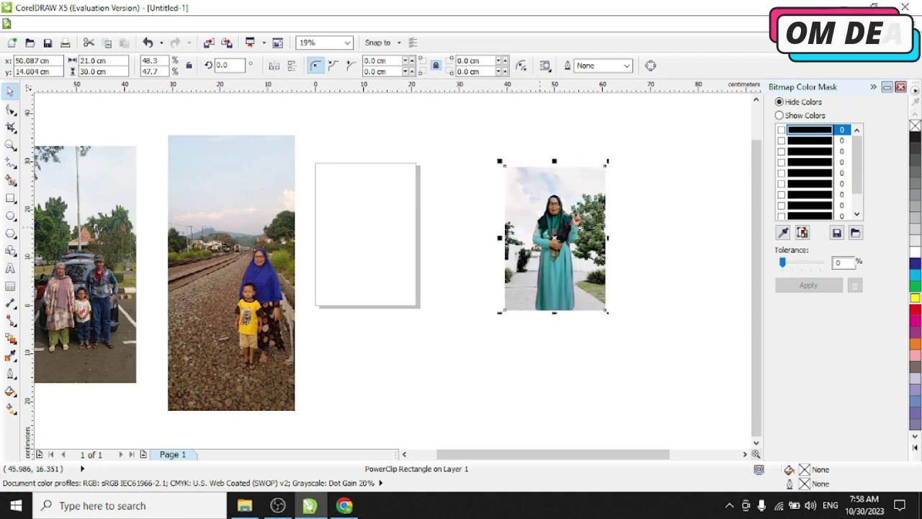
Move the other empty 21 × 30 cm rectangle onto the railway-track photo and scale that photo down around it
{"action": "scroll", "coordinate": [436, 227], "scroll_direction": "down", "scroll_amount": 1}
{"action": "left_click", "coordinate": [125, 251]}
{"action": "left_click_drag", "start_coordinate": [124, 251], "coordinate": [403, 276]}
{"action": "scroll", "coordinate": [314, 270], "scroll_direction": "up", "scroll_amount": 2}
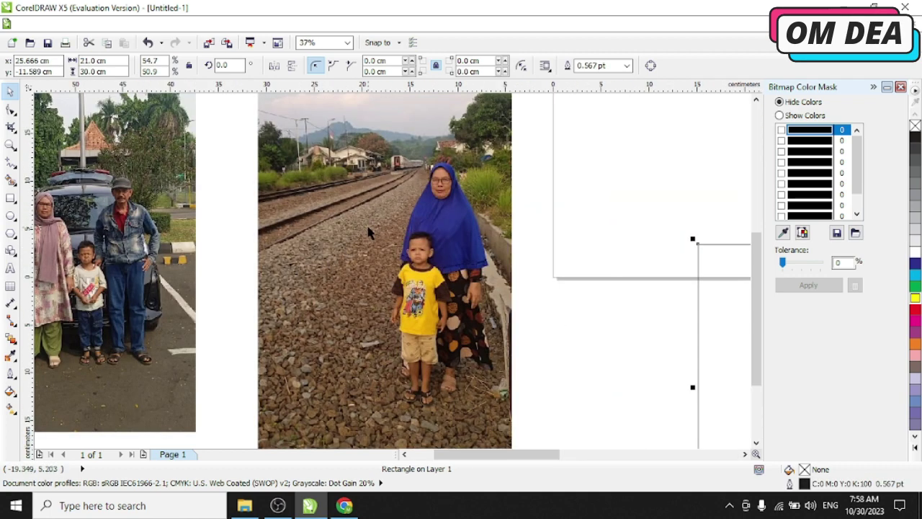
{"action": "scroll", "coordinate": [366, 223], "scroll_direction": "down", "scroll_amount": 1}
{"action": "scroll", "coordinate": [375, 209], "scroll_direction": "up", "scroll_amount": 1}
{"action": "scroll", "coordinate": [385, 191], "scroll_direction": "down", "scroll_amount": 1}
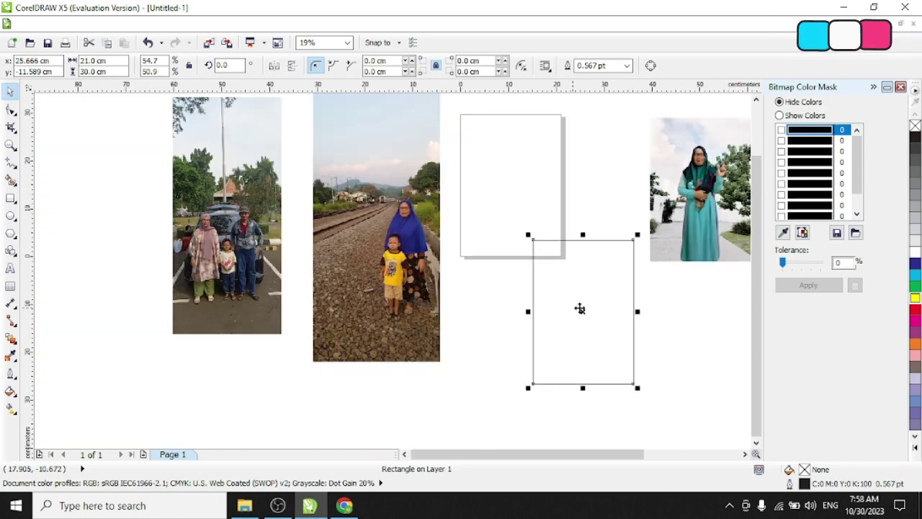
{"action": "left_click_drag", "start_coordinate": [580, 309], "coordinate": [421, 272]}
{"action": "left_click", "coordinate": [407, 184]}
{"action": "scroll", "coordinate": [407, 183], "scroll_direction": "up", "scroll_amount": 1}
{"action": "left_click", "coordinate": [384, 214]}
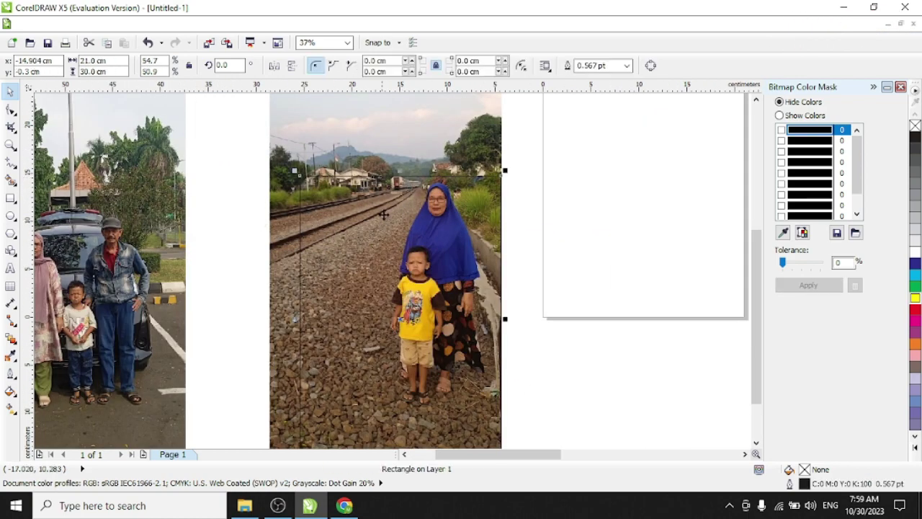
Shift the rectangle up on the railway-track photo to about X -15.0, Y 2.6 cm to frame the woman and boy
{"action": "scroll", "coordinate": [439, 160], "scroll_direction": "up", "scroll_amount": 2}
{"action": "scroll", "coordinate": [434, 168], "scroll_direction": "down", "scroll_amount": 1}
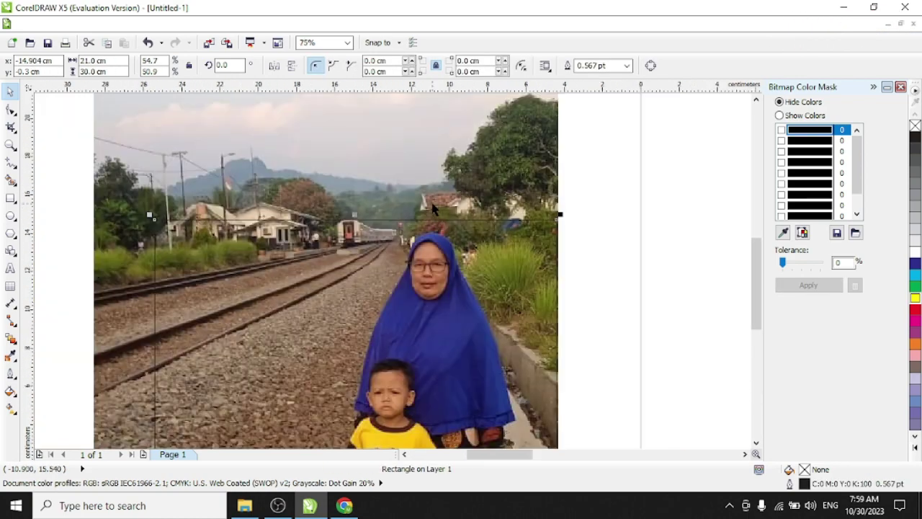
{"action": "scroll", "coordinate": [437, 205], "scroll_direction": "down", "scroll_amount": 2}
{"action": "scroll", "coordinate": [433, 253], "scroll_direction": "up", "scroll_amount": 1}
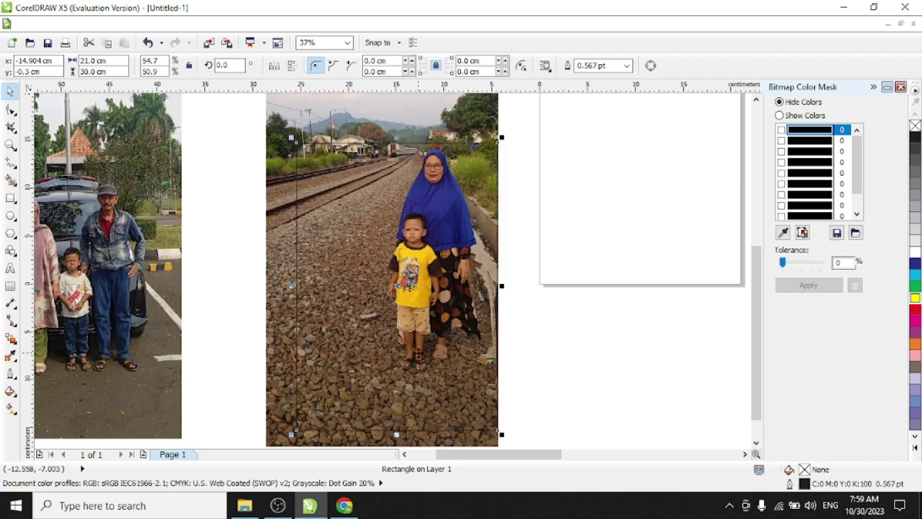
{"action": "scroll", "coordinate": [435, 241], "scroll_direction": "down", "scroll_amount": 1}
{"action": "scroll", "coordinate": [421, 311], "scroll_direction": "up", "scroll_amount": 1}
{"action": "scroll", "coordinate": [387, 327], "scroll_direction": "up", "scroll_amount": 2}
{"action": "left_click_drag", "start_coordinate": [188, 432], "coordinate": [187, 326]}
{"action": "scroll", "coordinate": [507, 311], "scroll_direction": "down", "scroll_amount": 2}
{"action": "scroll", "coordinate": [491, 314], "scroll_direction": "down", "scroll_amount": 1}
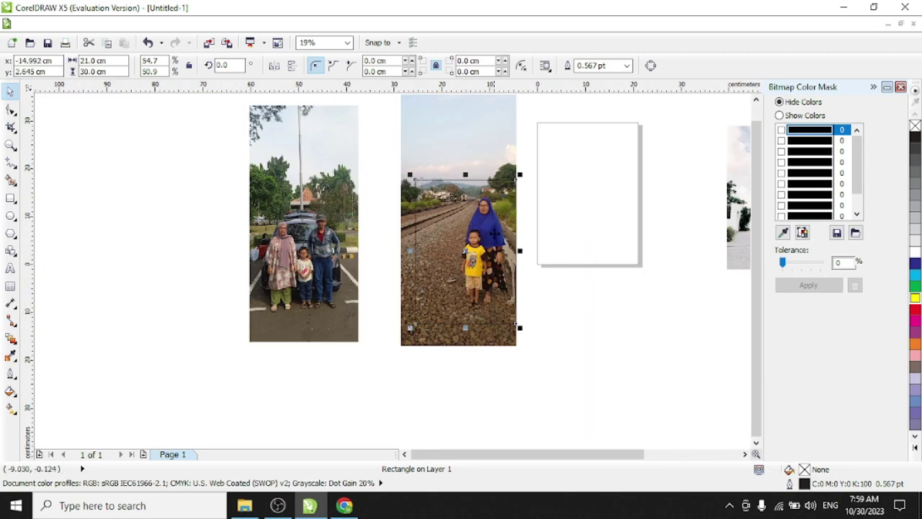
Scale the railway-track photo to about 22.5 × 48.7 cm and reposition the rectangle at about X -14.9, Y 4.2 cm
{"action": "scroll", "coordinate": [458, 192], "scroll_direction": "up", "scroll_amount": 2}
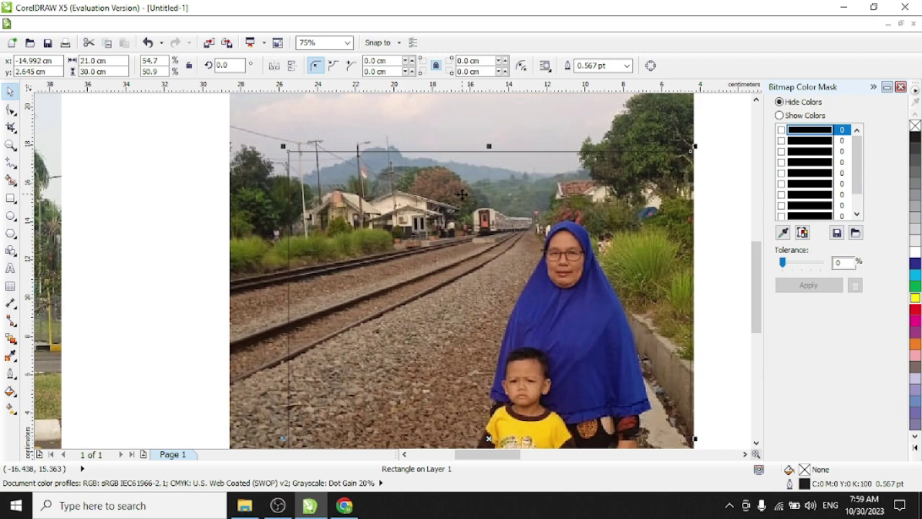
{"action": "scroll", "coordinate": [462, 194], "scroll_direction": "down", "scroll_amount": 2}
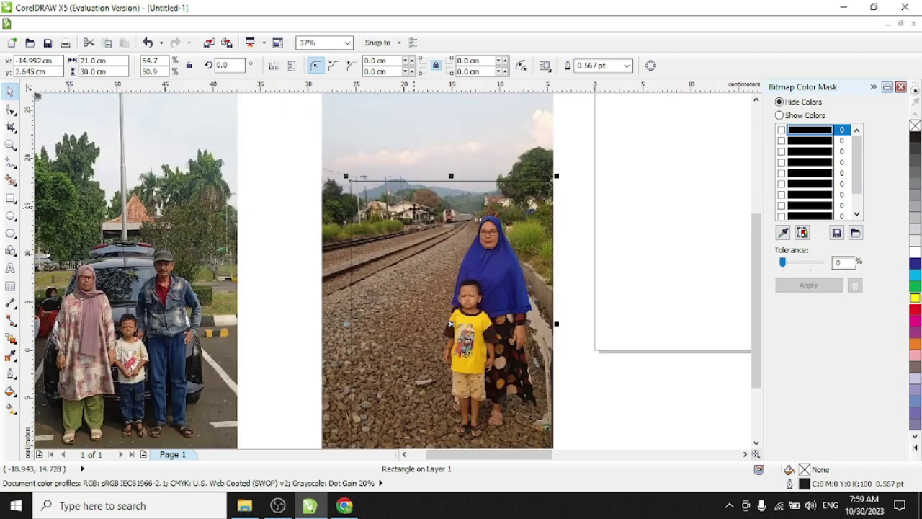
{"action": "scroll", "coordinate": [425, 208], "scroll_direction": "down", "scroll_amount": 2}
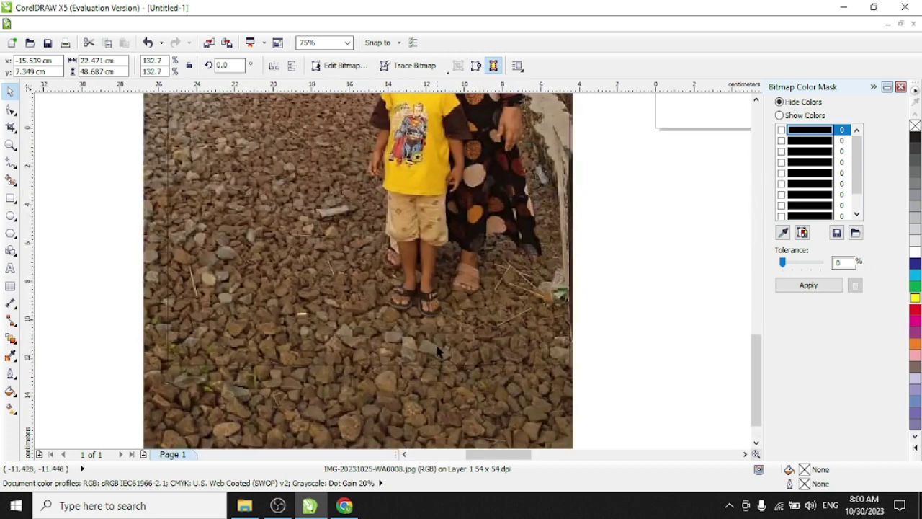
{"action": "left_click_drag", "start_coordinate": [439, 336], "coordinate": [442, 307]}
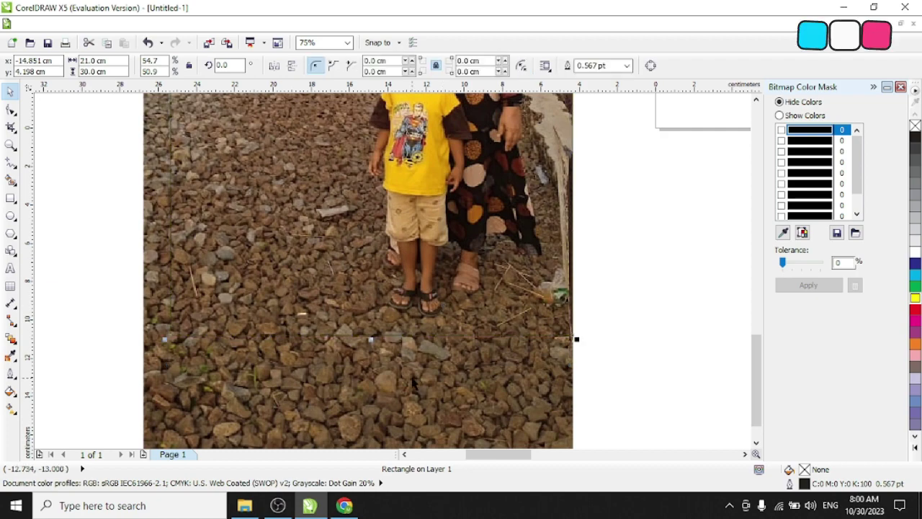
Place a copy of the 21 × 30 cm rectangle in the empty area left of the family car photo
{"action": "scroll", "coordinate": [576, 339], "scroll_direction": "down", "scroll_amount": 4}
{"action": "scroll", "coordinate": [383, 268], "scroll_direction": "up", "scroll_amount": 4}
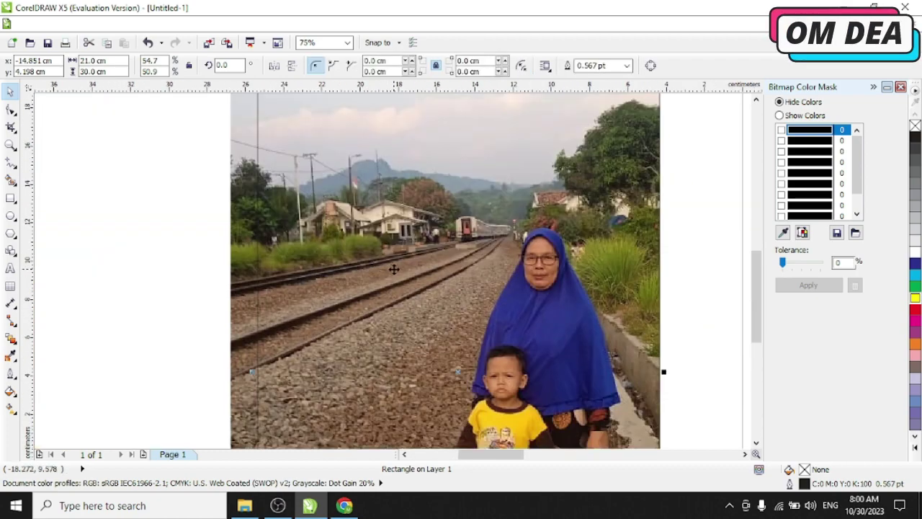
{"action": "scroll", "coordinate": [396, 267], "scroll_direction": "down", "scroll_amount": 1}
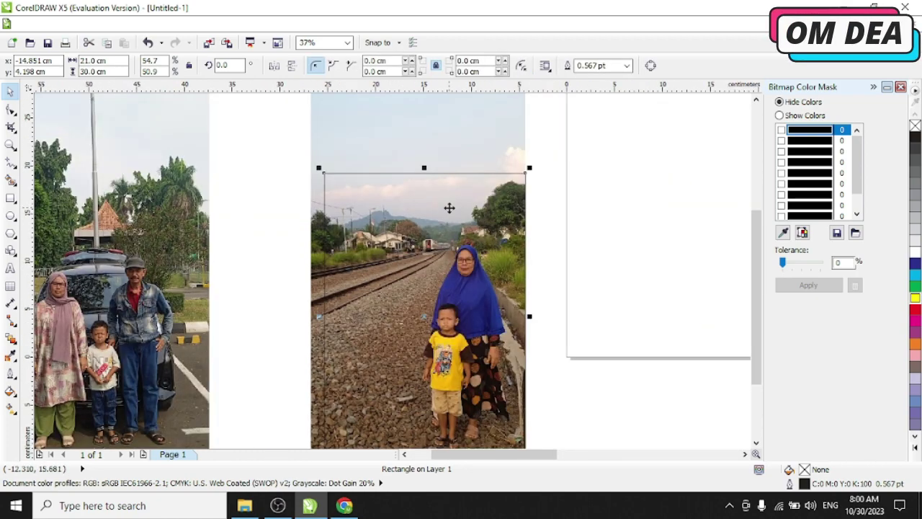
{"action": "scroll", "coordinate": [449, 208], "scroll_direction": "down", "scroll_amount": 1}
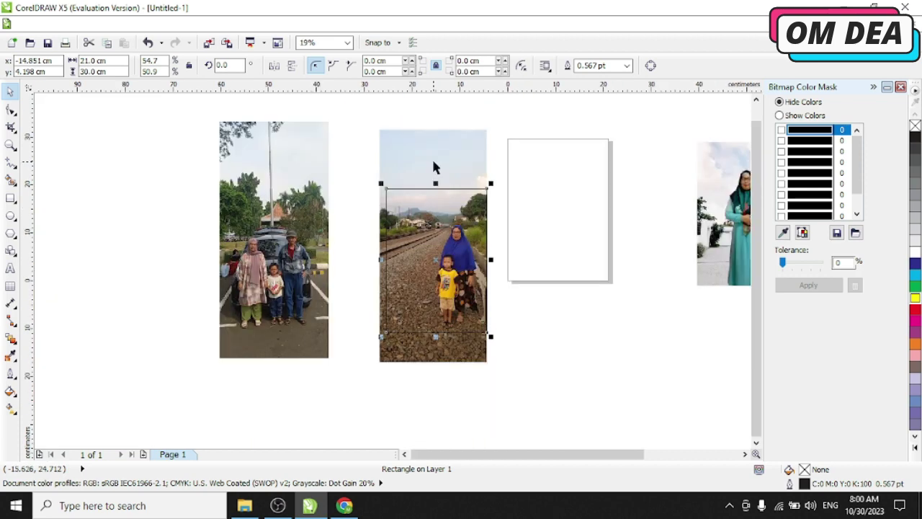
{"action": "left_click_drag", "start_coordinate": [441, 220], "coordinate": [155, 220]}
Brighten the railway-track photo with a Tone Curve adjustment, raising the RGB curve's midpoint to X 119, Y 137
{"action": "left_click", "coordinate": [416, 164]}
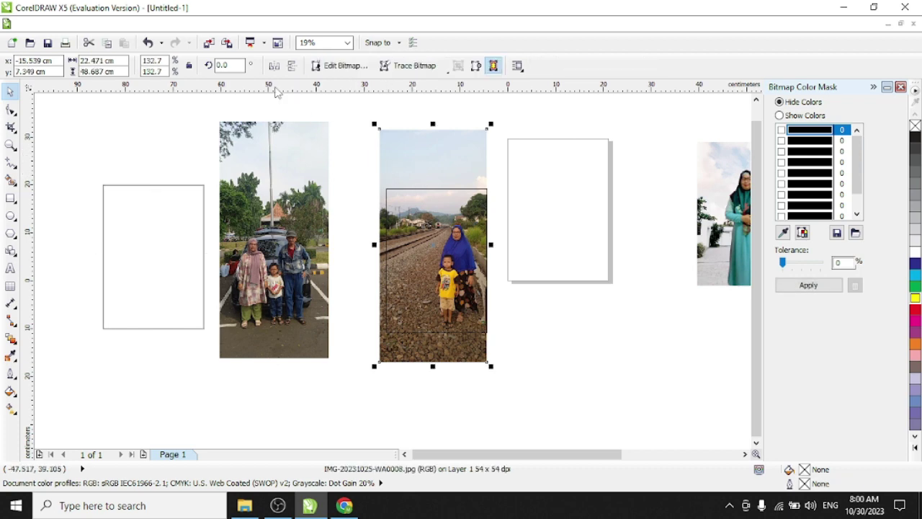
{"action": "left_click", "coordinate": [201, 26]}
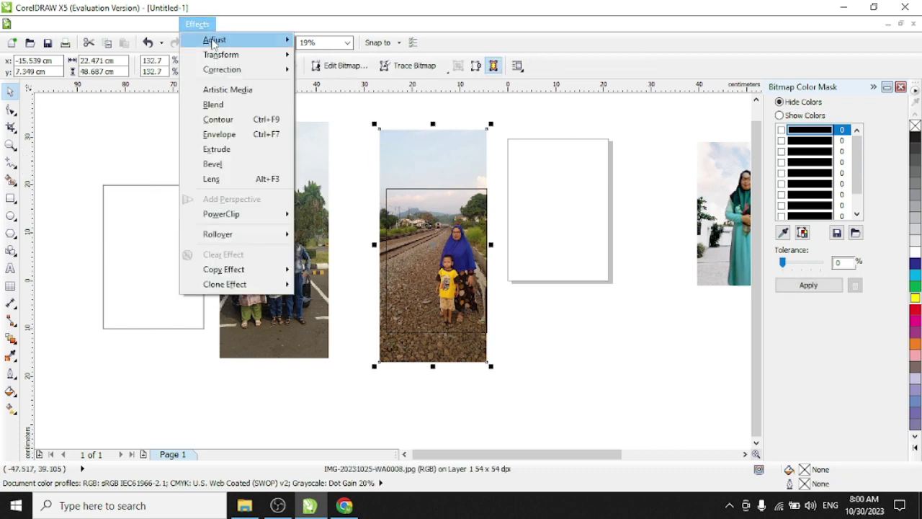
{"action": "mouse_move", "coordinate": [216, 38]}
{"action": "left_click", "coordinate": [338, 85]}
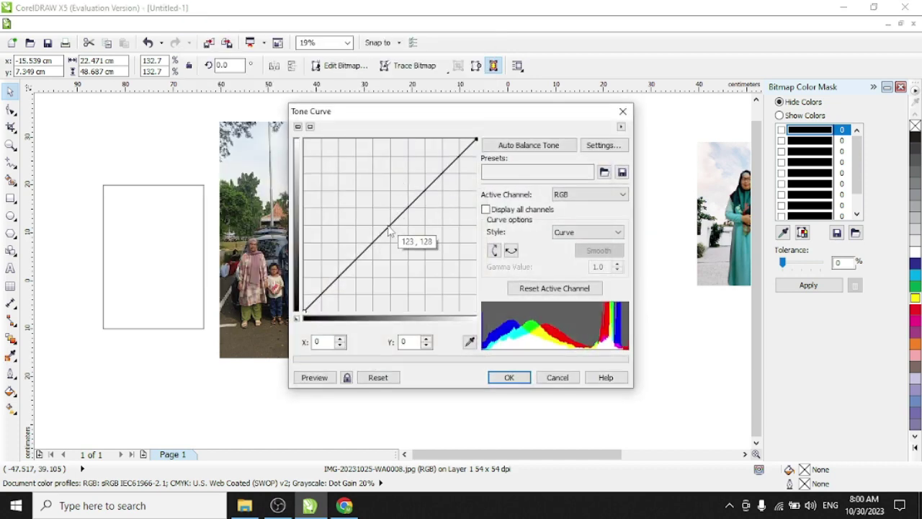
{"action": "left_click_drag", "start_coordinate": [387, 226], "coordinate": [384, 218]}
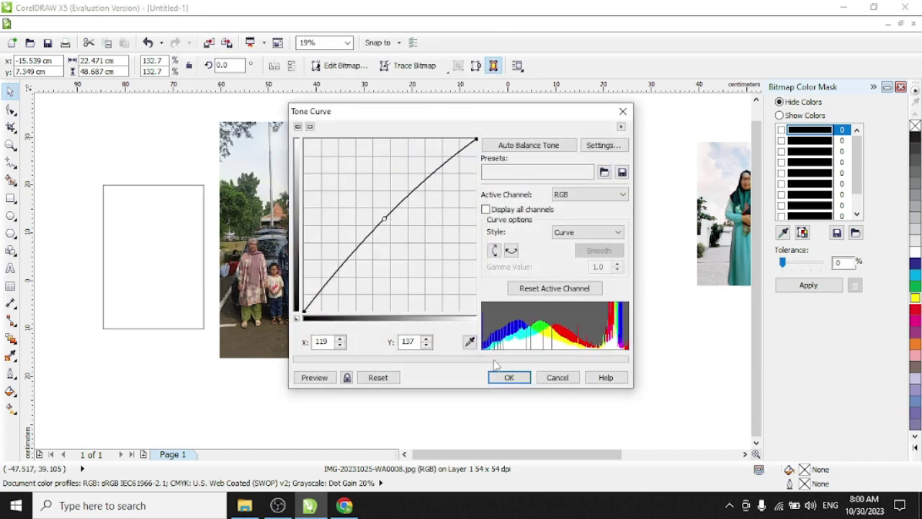
{"action": "left_click", "coordinate": [506, 378]}
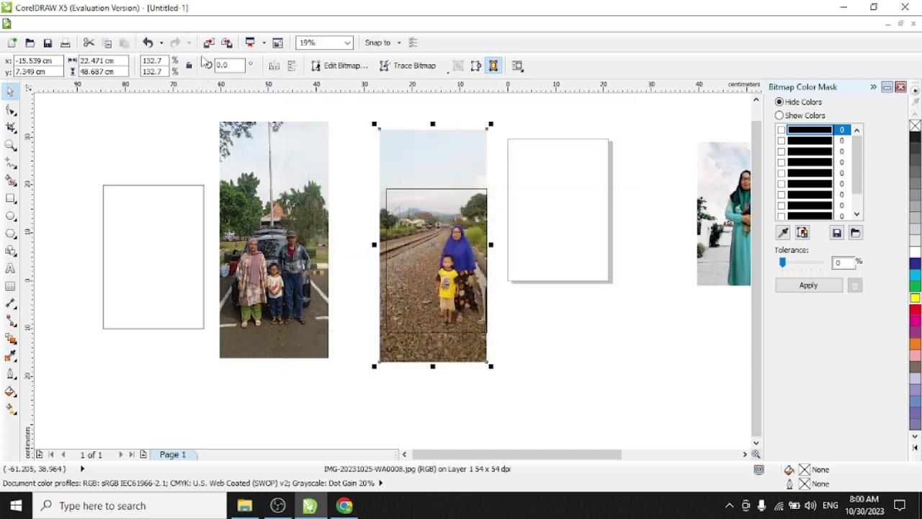
PowerClip the railway-track photo inside its 21 × 30 cm rectangle and set the rectangle's outline to None
{"action": "left_click", "coordinate": [208, 26]}
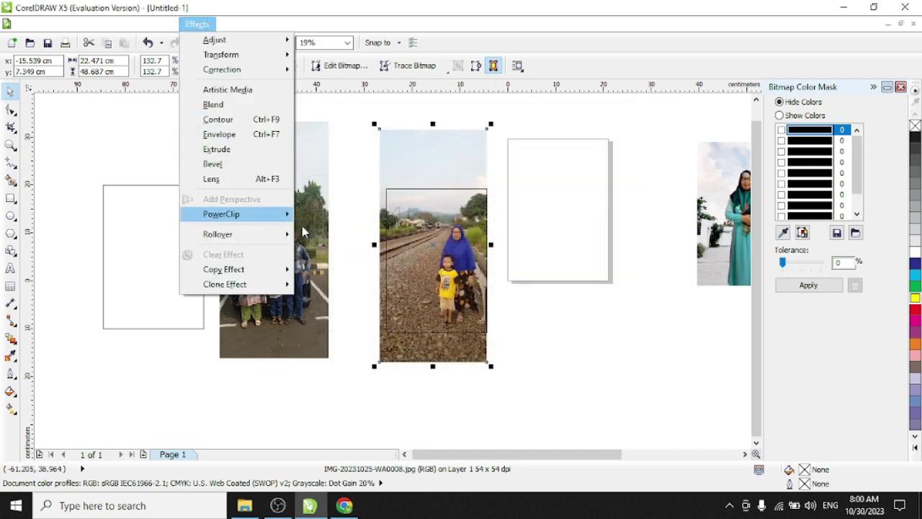
{"action": "mouse_move", "coordinate": [230, 212]}
{"action": "left_click", "coordinate": [338, 214]}
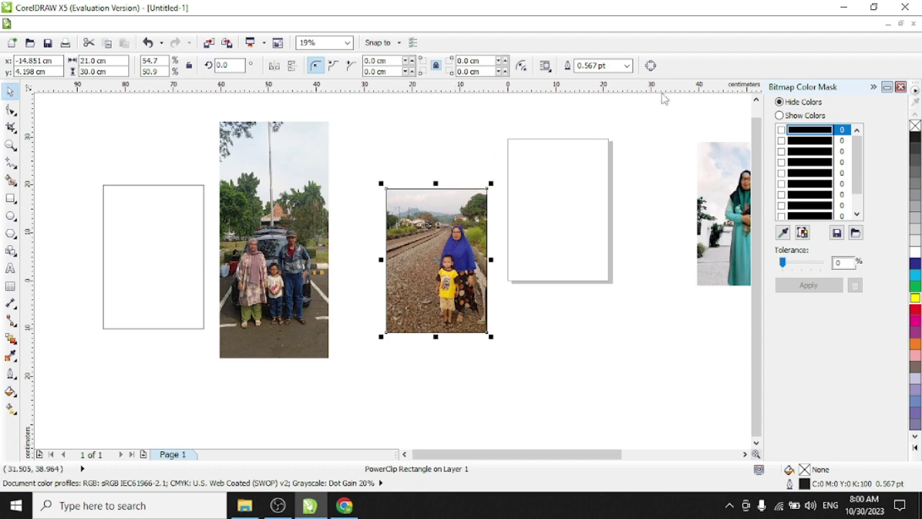
{"action": "left_click", "coordinate": [627, 65]}
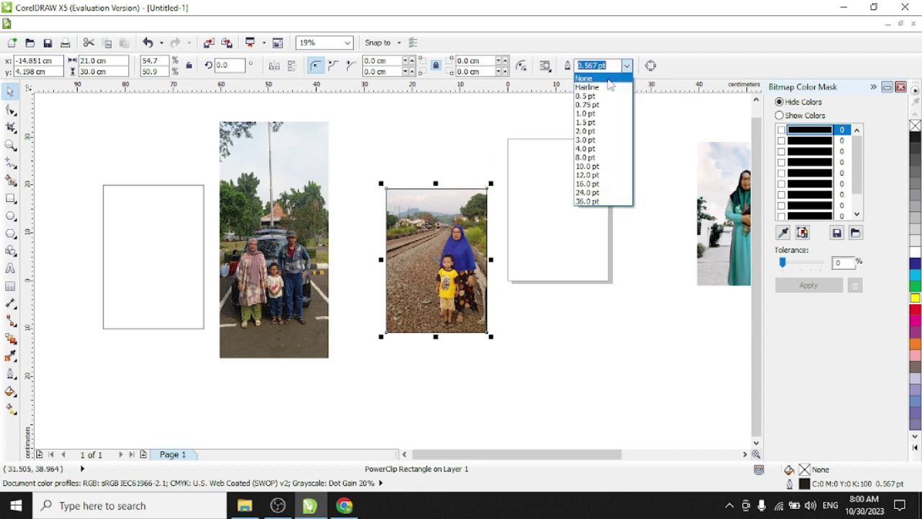
{"action": "left_click", "coordinate": [592, 77]}
Move the clipped railway-track photo to about X -13.8, Y 16.5 cm and convert it to a 300 dpi RGB bitmap with transparent background
{"action": "scroll", "coordinate": [446, 209], "scroll_direction": "up", "scroll_amount": 2}
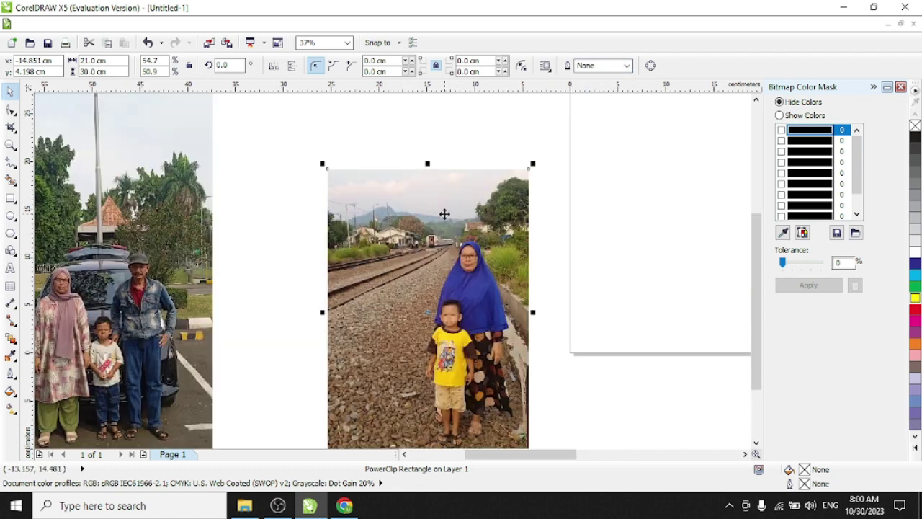
{"action": "scroll", "coordinate": [424, 275], "scroll_direction": "down", "scroll_amount": 2}
{"action": "left_click_drag", "start_coordinate": [424, 275], "coordinate": [426, 214]}
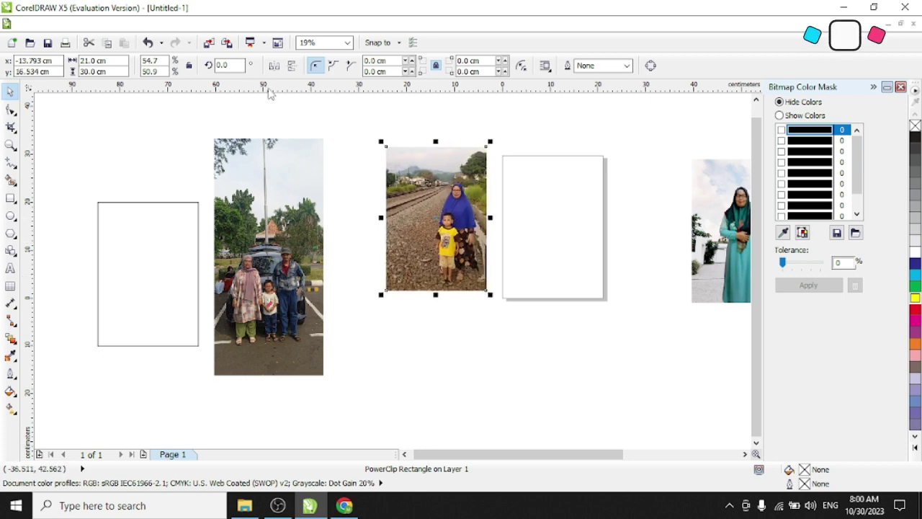
{"action": "left_click", "coordinate": [235, 25]}
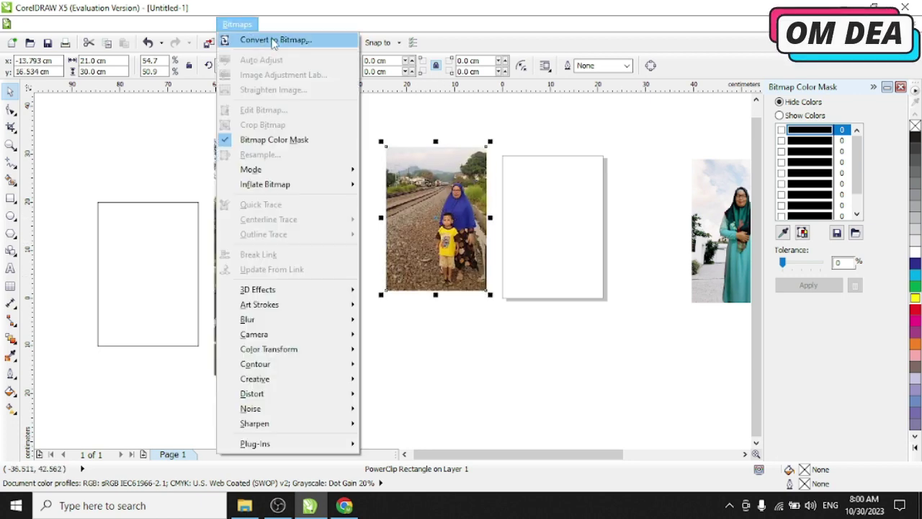
{"action": "left_click", "coordinate": [267, 38]}
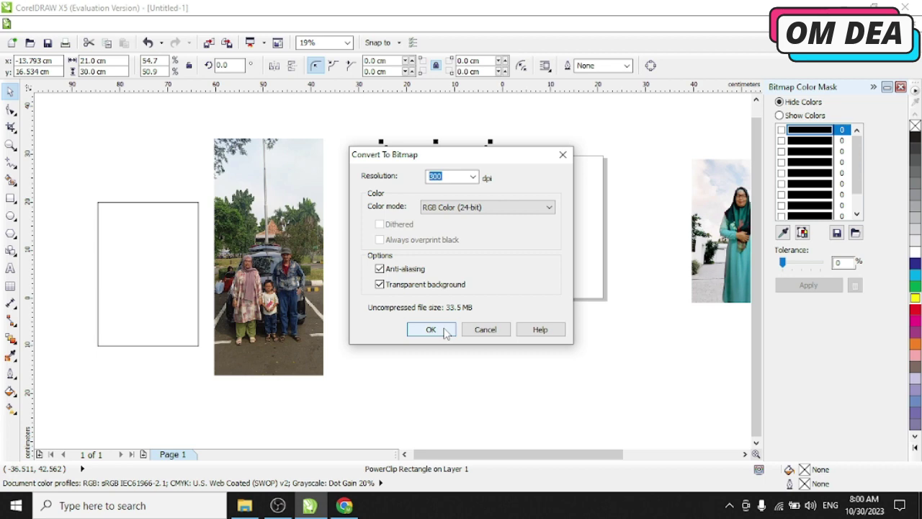
{"action": "left_click", "coordinate": [446, 332]}
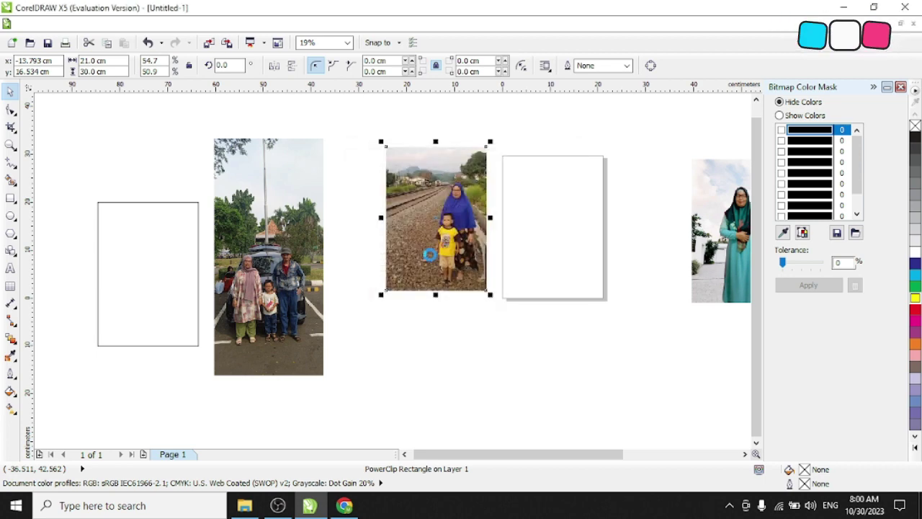
{"action": "left_click", "coordinate": [435, 252]}
Move the railway-track bitmap across the page to the gap between the teal-dress photo and the grass-field photo
{"action": "scroll", "coordinate": [461, 191], "scroll_direction": "up", "scroll_amount": 3}
{"action": "scroll", "coordinate": [461, 191], "scroll_direction": "down", "scroll_amount": 3}
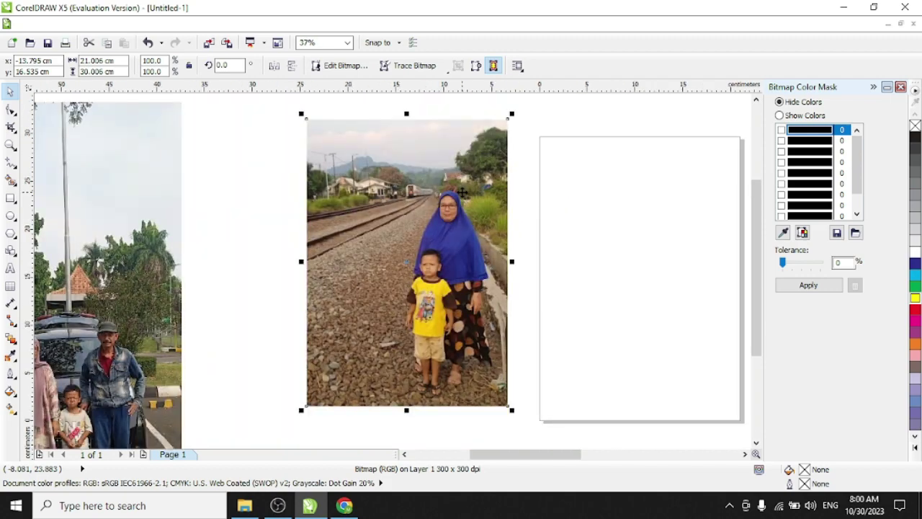
{"action": "scroll", "coordinate": [461, 191], "scroll_direction": "up", "scroll_amount": 2}
{"action": "scroll", "coordinate": [419, 190], "scroll_direction": "down", "scroll_amount": 2}
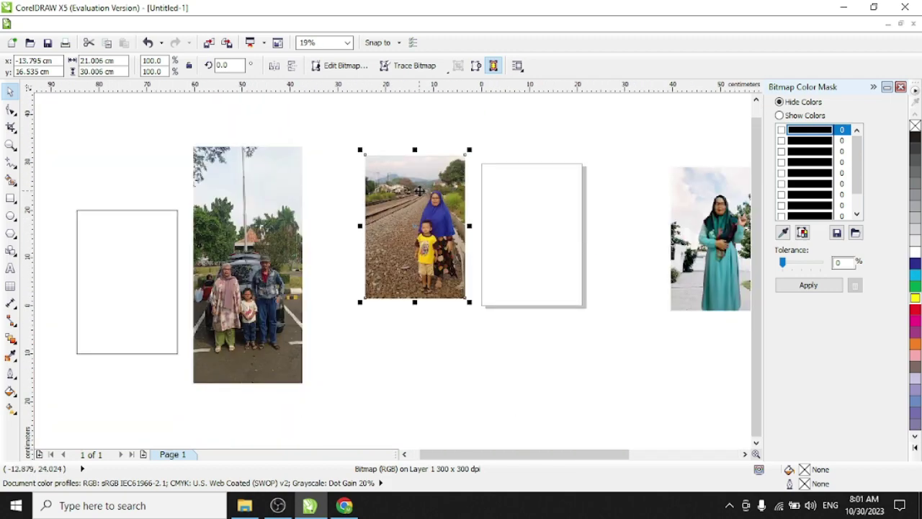
{"action": "scroll", "coordinate": [467, 213], "scroll_direction": "down", "scroll_amount": 1}
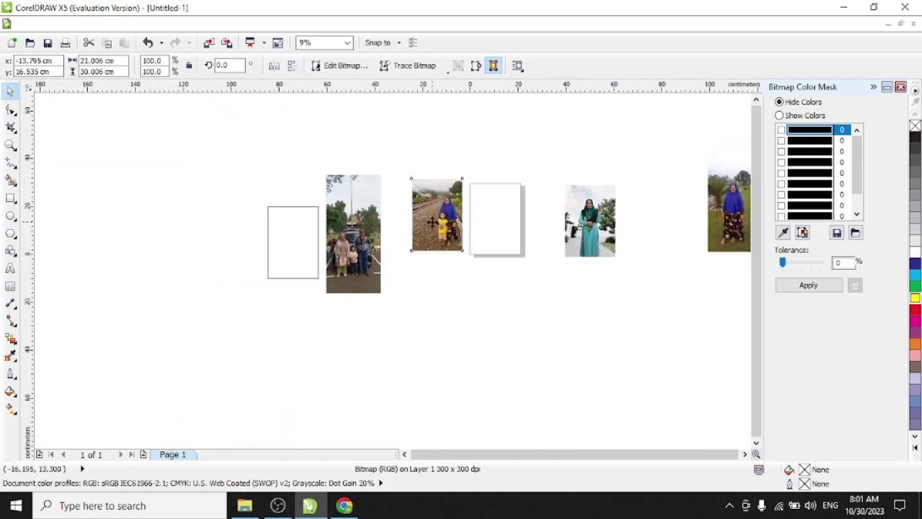
{"action": "left_click_drag", "start_coordinate": [432, 223], "coordinate": [658, 223]}
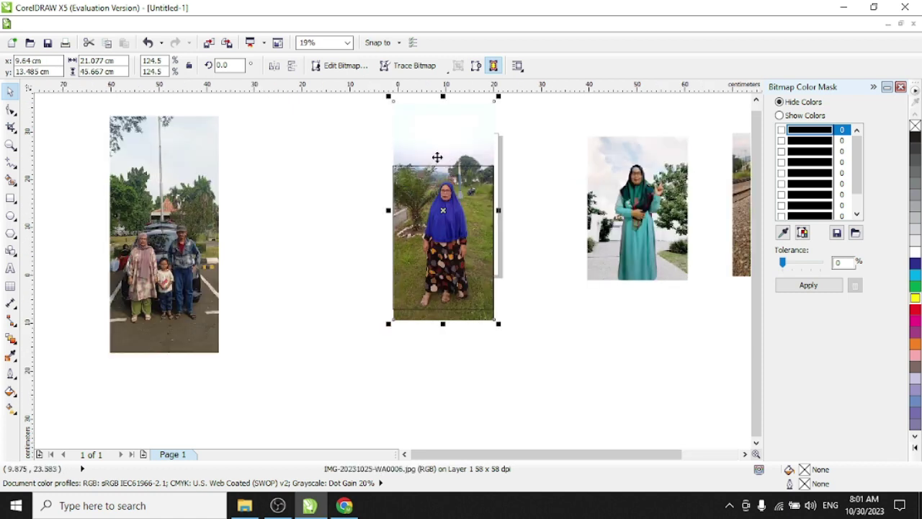
Brighten the grass-field photo of the woman in the blue hijab with a Tone Curve adjustment
{"action": "left_click", "coordinate": [198, 25]}
{"action": "mouse_move", "coordinate": [214, 40]}
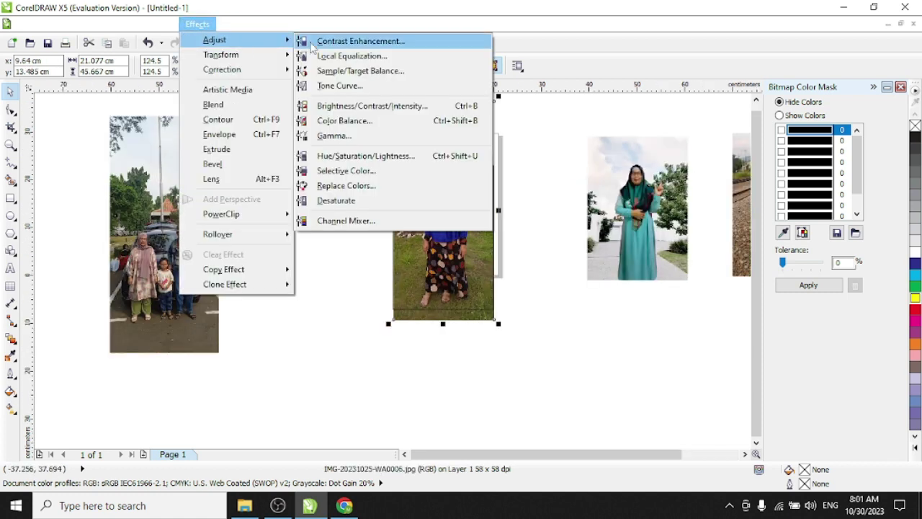
{"action": "left_click", "coordinate": [326, 86]}
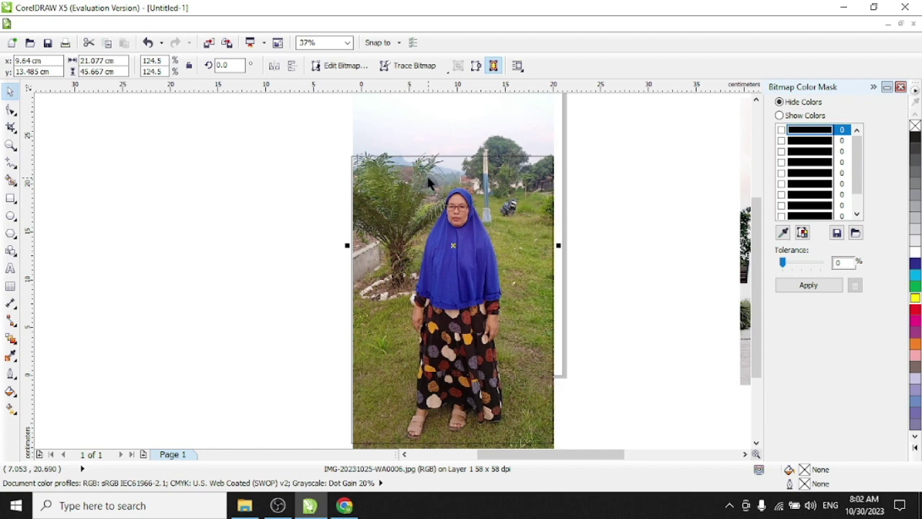
PowerClip the grass-field photo inside its 21 × 30 cm rectangle and set the rectangle's outline to None
{"action": "scroll", "coordinate": [428, 184], "scroll_direction": "down", "scroll_amount": 2}
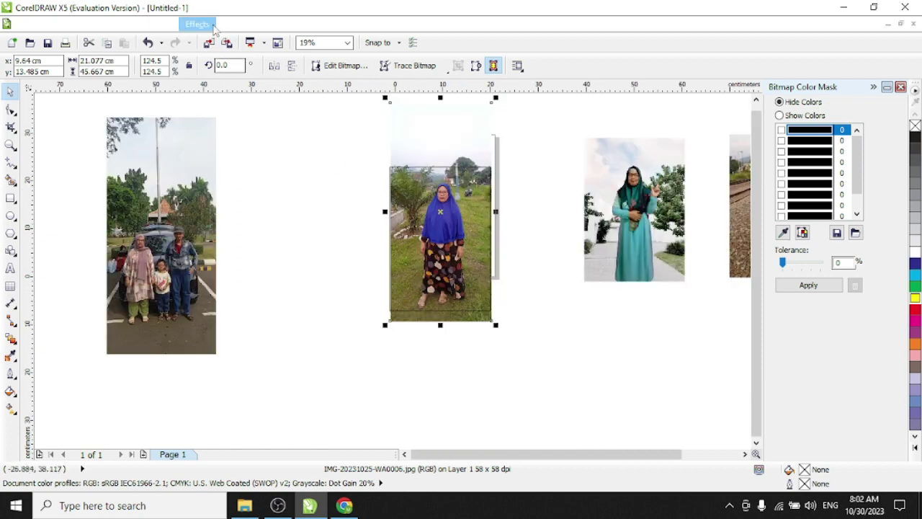
{"action": "left_click", "coordinate": [193, 26]}
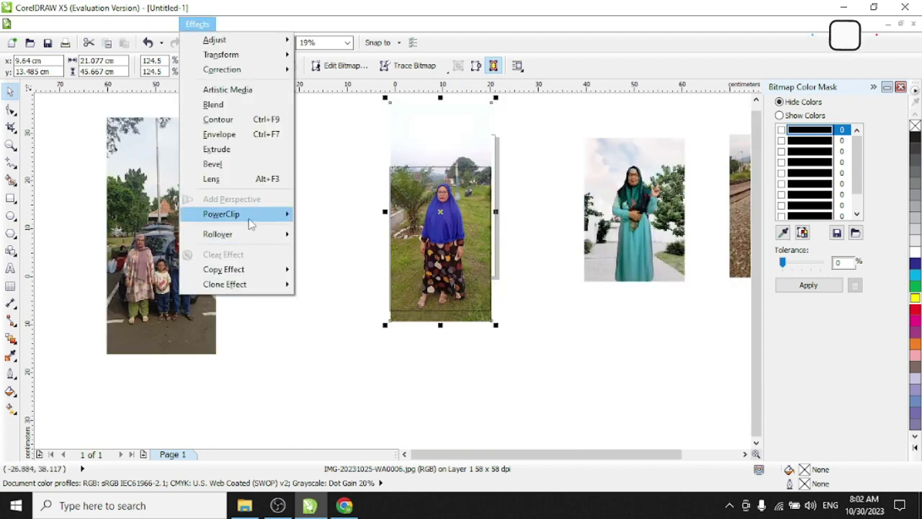
{"action": "mouse_move", "coordinate": [247, 215]}
{"action": "left_click", "coordinate": [349, 215]}
{"action": "left_click", "coordinate": [404, 244]}
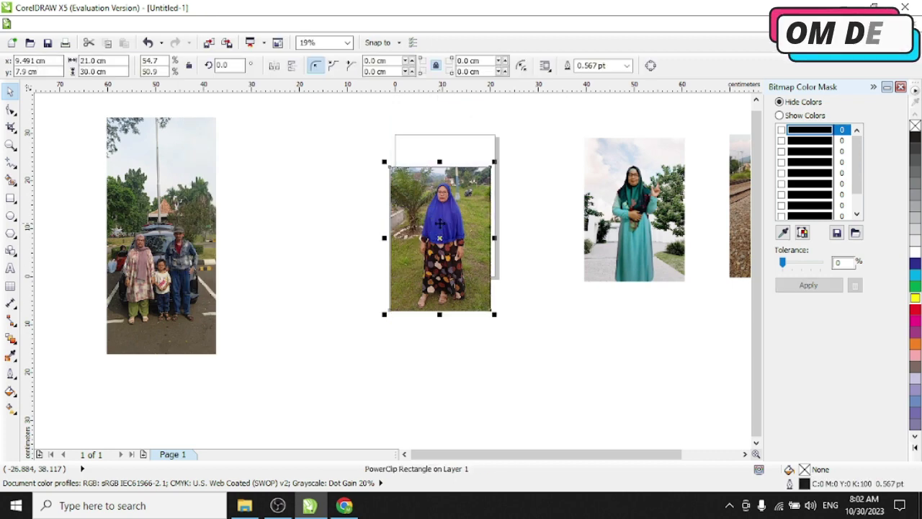
{"action": "left_click", "coordinate": [627, 66]}
{"action": "key", "text": "Escape"}
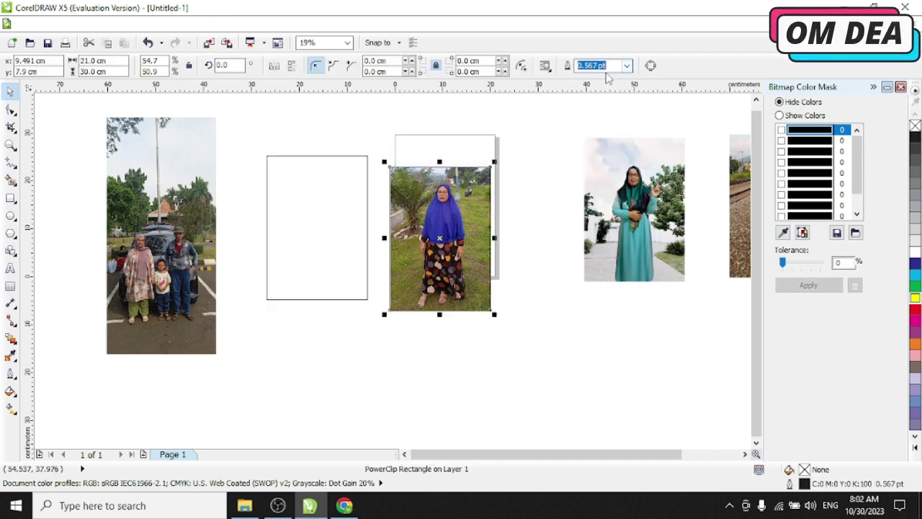
{"action": "left_click", "coordinate": [626, 65]}
{"action": "left_click", "coordinate": [591, 76]}
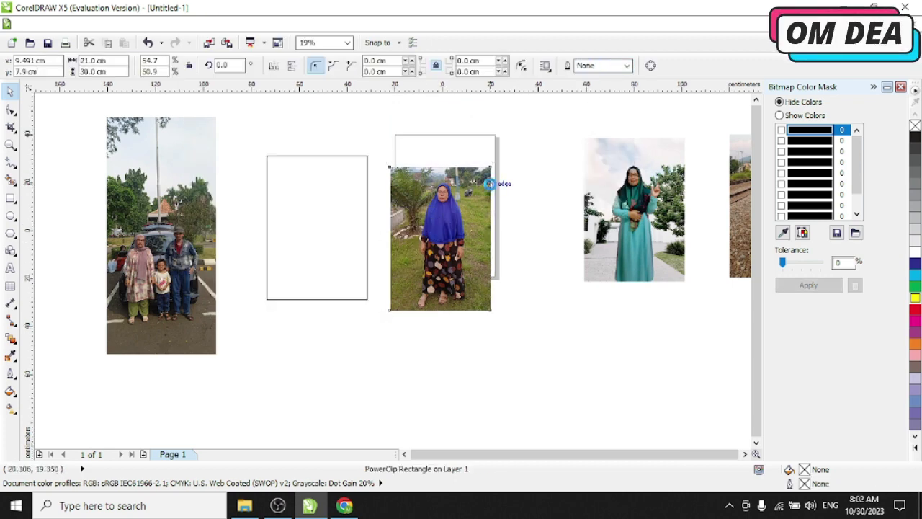
Frame the family car photo with the 21 × 30 cm rectangle and scale the photo to about 21.3 × 46.2 cm
{"action": "scroll", "coordinate": [495, 185], "scroll_direction": "down", "scroll_amount": 2}
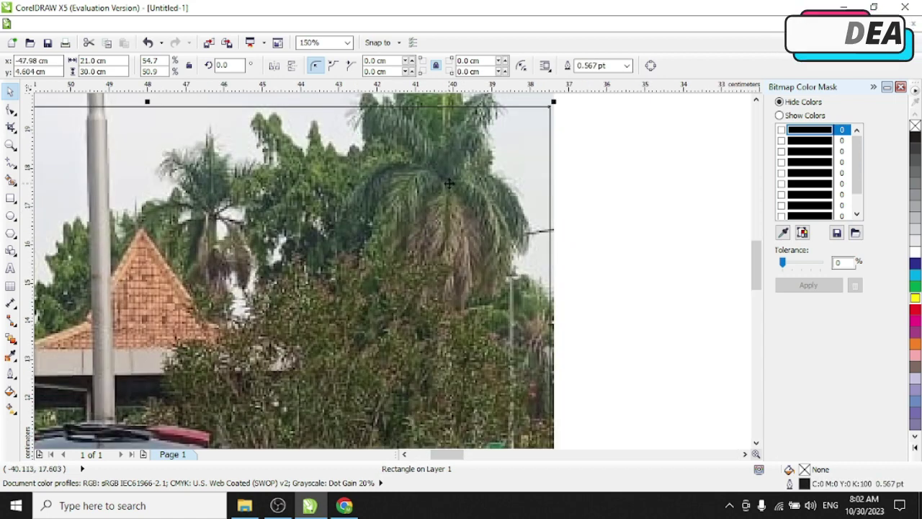
{"action": "scroll", "coordinate": [473, 151], "scroll_direction": "down", "scroll_amount": 2}
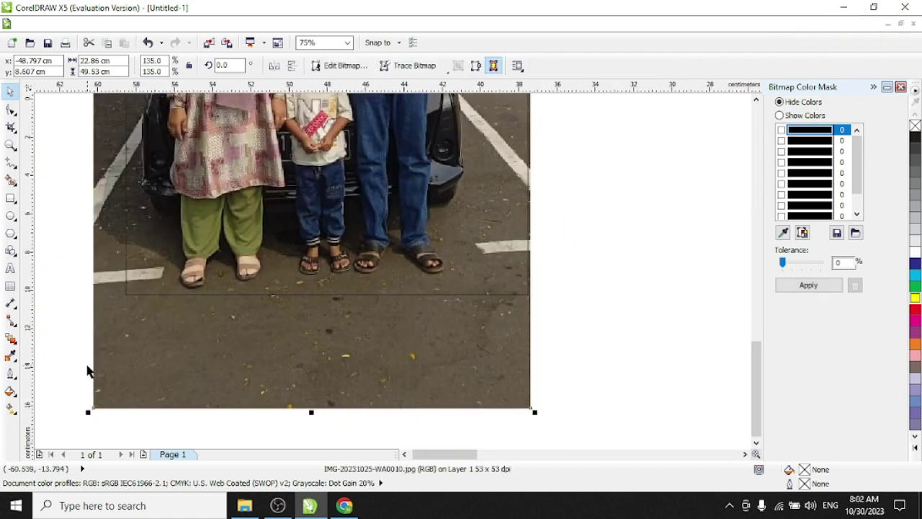
{"action": "left_click_drag", "start_coordinate": [90, 414], "coordinate": [121, 384]}
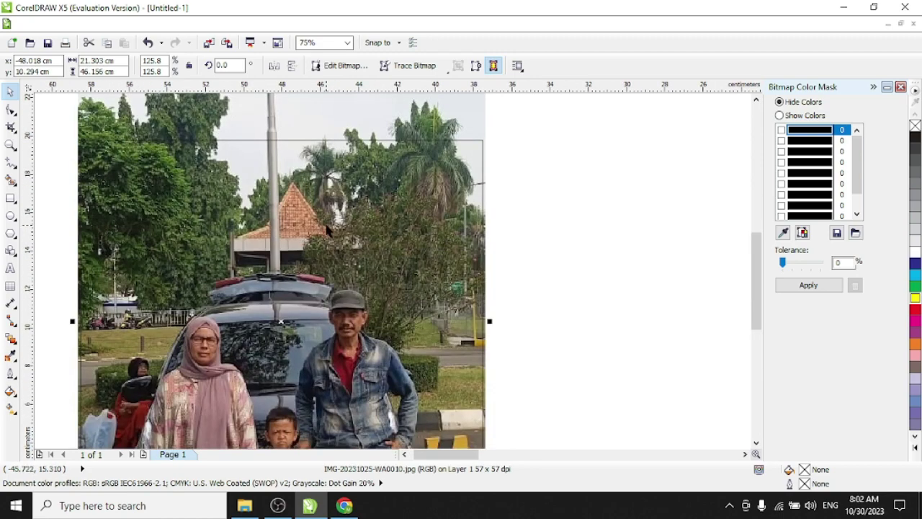
Place a copy of the 21 × 30 cm rectangle between the family car photo and the page, at about X -21.6, Y 10.4 cm
{"action": "scroll", "coordinate": [327, 231], "scroll_direction": "down", "scroll_amount": 1}
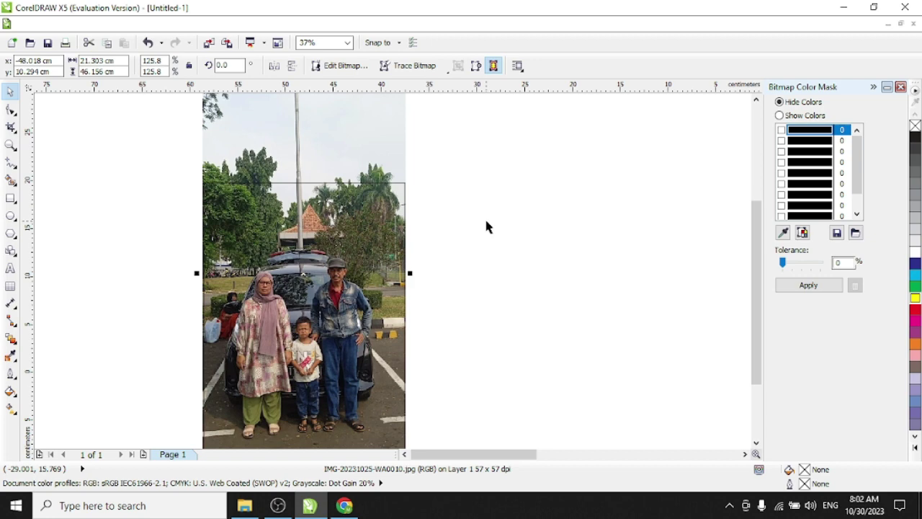
{"action": "double_click", "coordinate": [11, 198]}
{"action": "left_click_drag", "start_coordinate": [277, 238], "coordinate": [518, 200]}
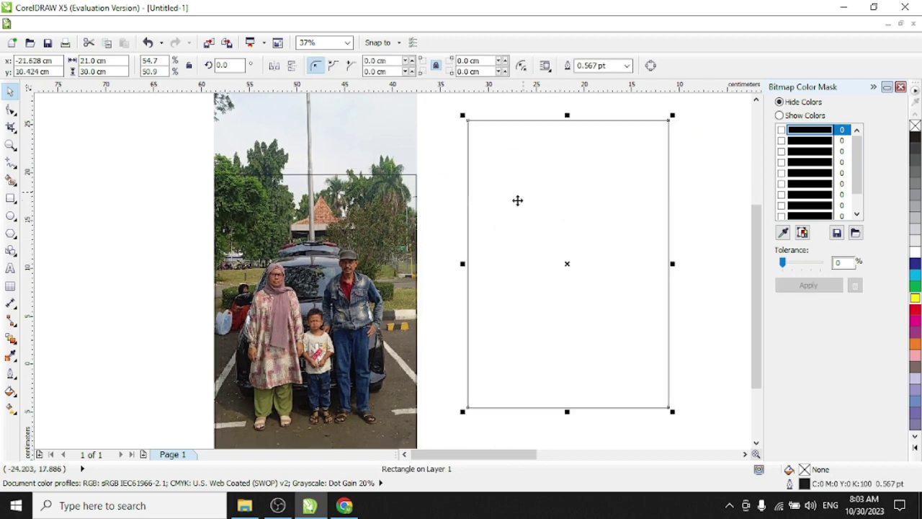
{"action": "scroll", "coordinate": [354, 228], "scroll_direction": "down", "scroll_amount": 2}
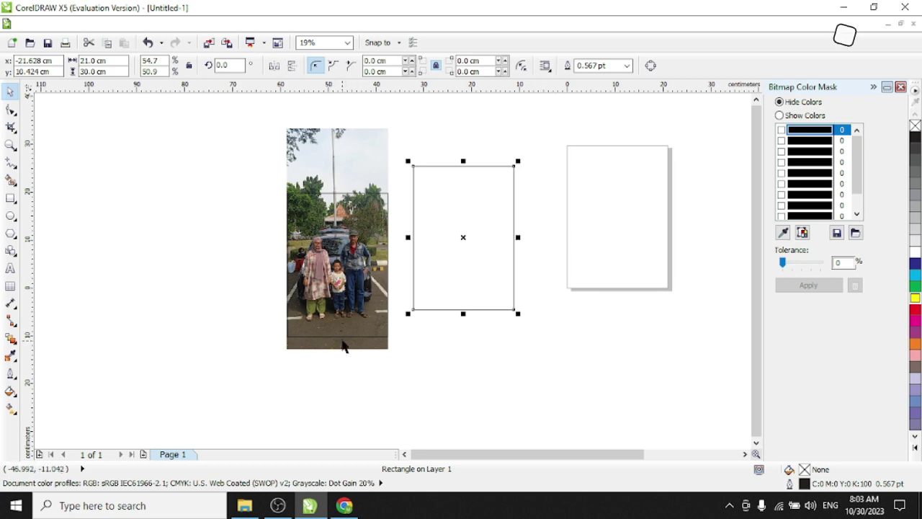
Brighten the family car photo with a Tone Curve adjustment by raising the curve's midpoint
{"action": "left_click", "coordinate": [351, 159]}
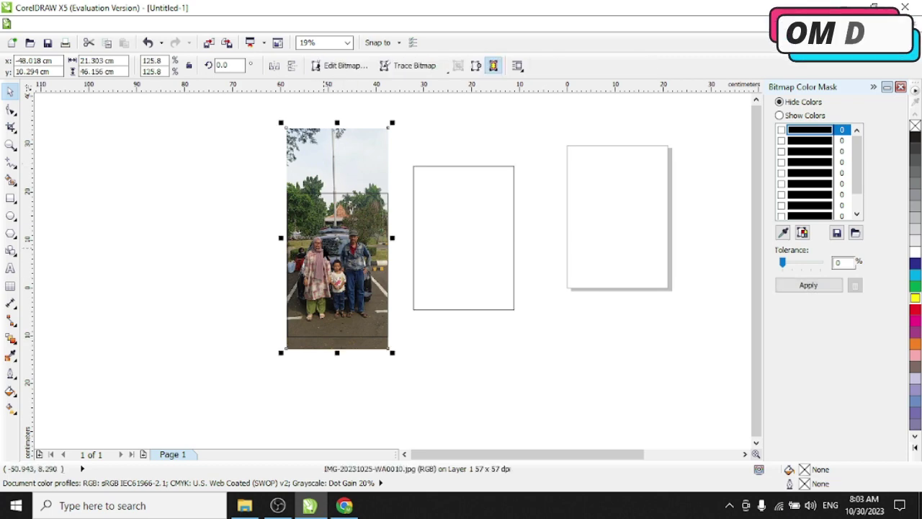
{"action": "scroll", "coordinate": [355, 225], "scroll_direction": "up", "scroll_amount": 2}
{"action": "scroll", "coordinate": [279, 227], "scroll_direction": "up", "scroll_amount": 2}
{"action": "scroll", "coordinate": [297, 227], "scroll_direction": "down", "scroll_amount": 2}
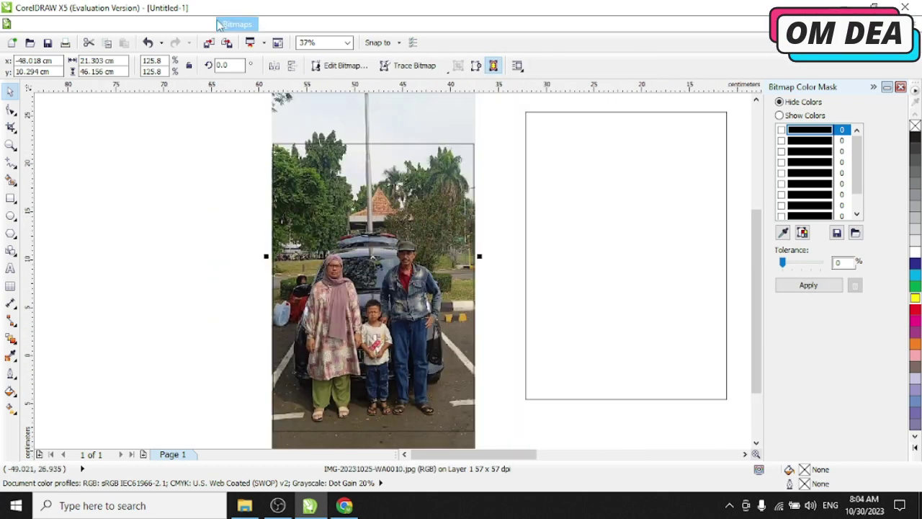
{"action": "left_click", "coordinate": [198, 24]}
{"action": "mouse_move", "coordinate": [222, 40]}
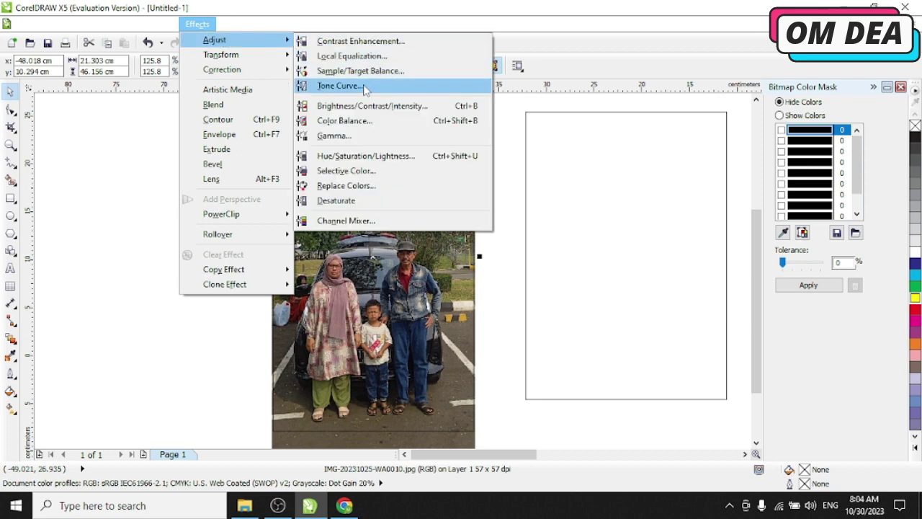
{"action": "left_click", "coordinate": [338, 84]}
{"action": "left_click_drag", "start_coordinate": [393, 233], "coordinate": [383, 216]}
{"action": "left_click", "coordinate": [509, 377]}
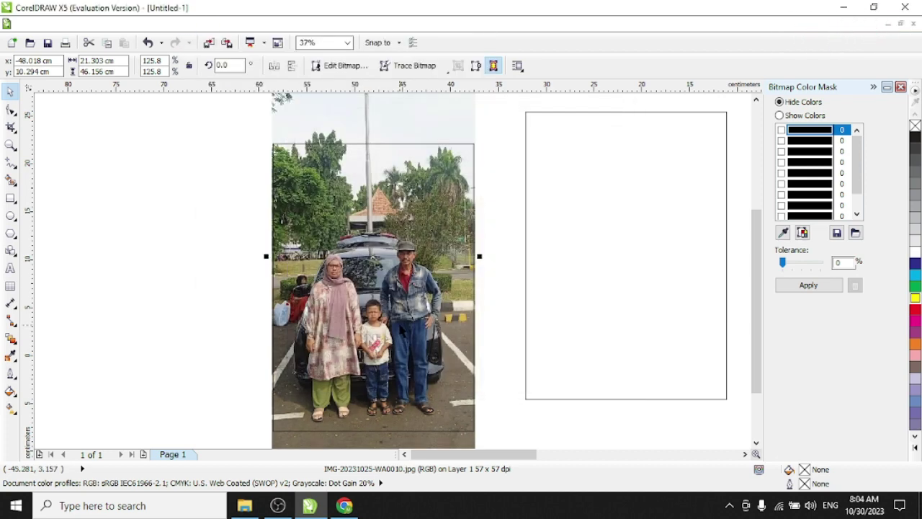
PowerClip the family car photo inside its 21 × 30 cm rectangle and set the rectangle's outline to None
{"action": "left_click", "coordinate": [197, 24]}
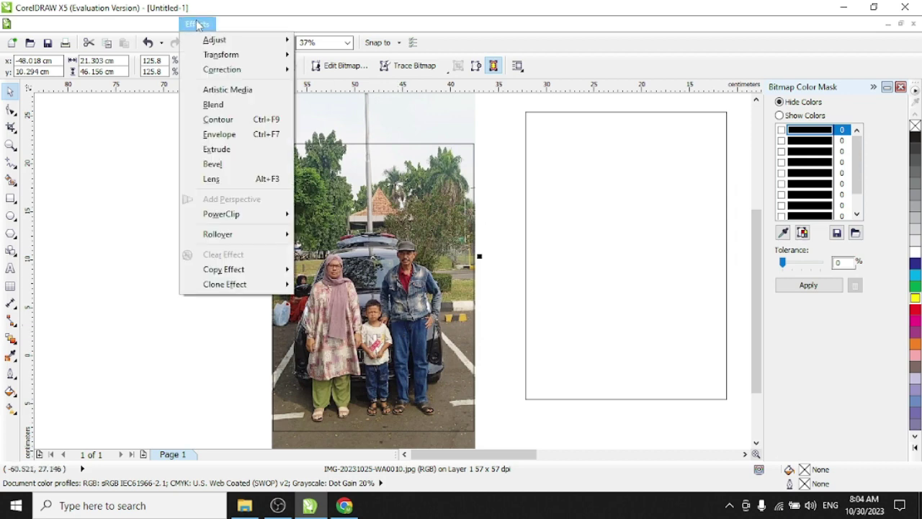
{"action": "mouse_move", "coordinate": [231, 214]}
{"action": "left_click", "coordinate": [348, 216]}
{"action": "left_click", "coordinate": [342, 214]}
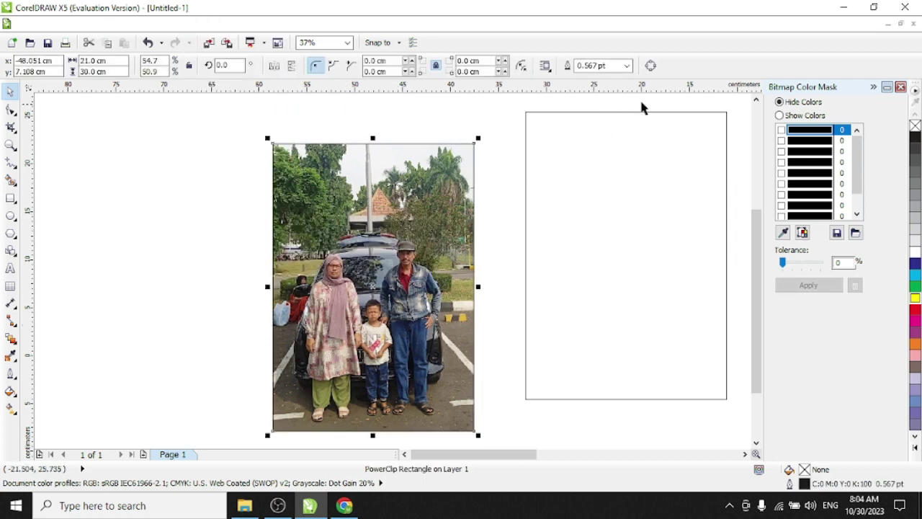
{"action": "left_click", "coordinate": [628, 65]}
{"action": "left_click", "coordinate": [592, 74]}
Move the spare rectangle out of the way and place the clipped car photo beside the page at about X -13.0, Y 16.4 cm
{"action": "scroll", "coordinate": [269, 211], "scroll_direction": "down", "scroll_amount": 2}
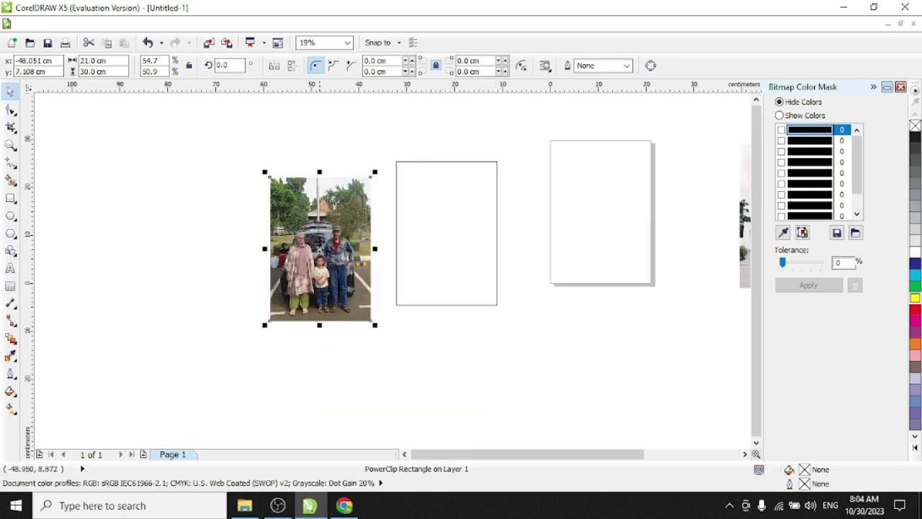
{"action": "left_click_drag", "start_coordinate": [447, 234], "coordinate": [456, 230]}
{"action": "scroll", "coordinate": [300, 292], "scroll_direction": "down", "scroll_amount": 2}
Import IMG-20231025-WA0009.jpg from Documents and place it just below the page at about 61.8 × 28.5 cm
{"action": "right_click", "coordinate": [304, 291]}
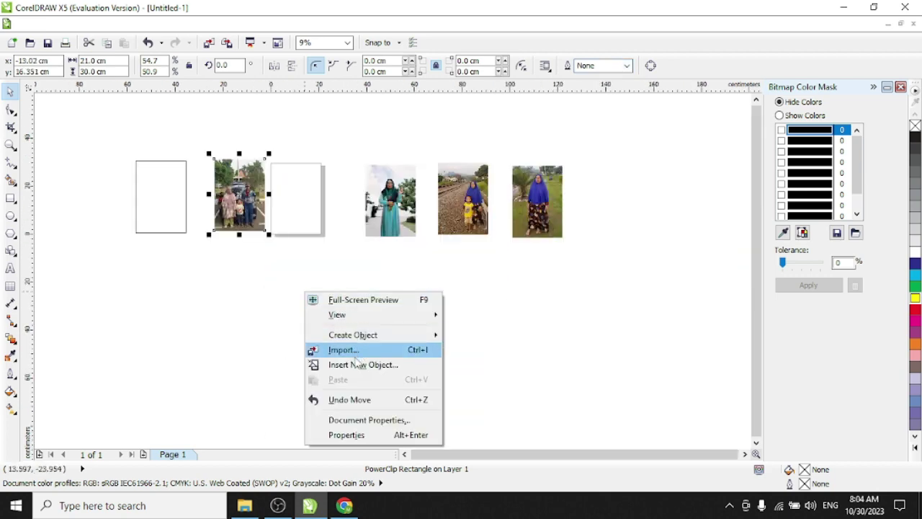
{"action": "left_click", "coordinate": [357, 350]}
{"action": "scroll", "coordinate": [461, 259], "scroll_direction": "down", "scroll_amount": 6}
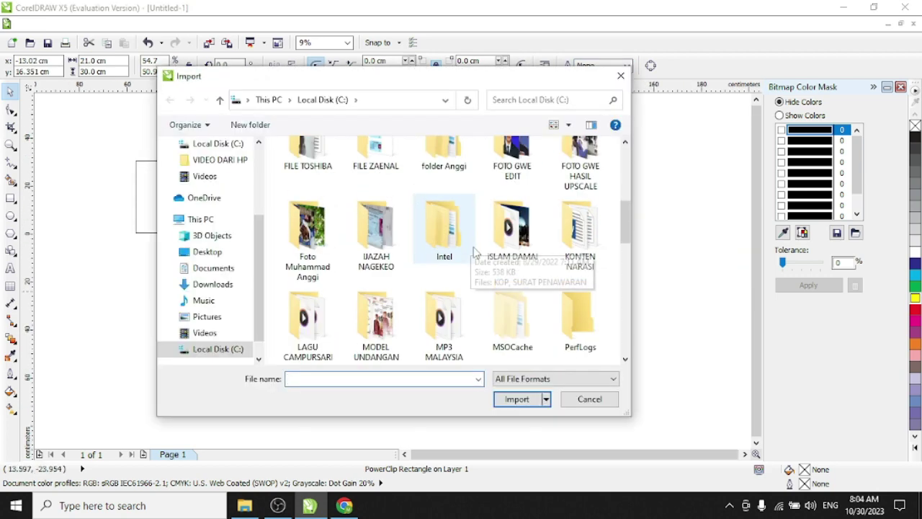
{"action": "left_click", "coordinate": [236, 270]}
{"action": "scroll", "coordinate": [476, 273], "scroll_direction": "down", "scroll_amount": 3}
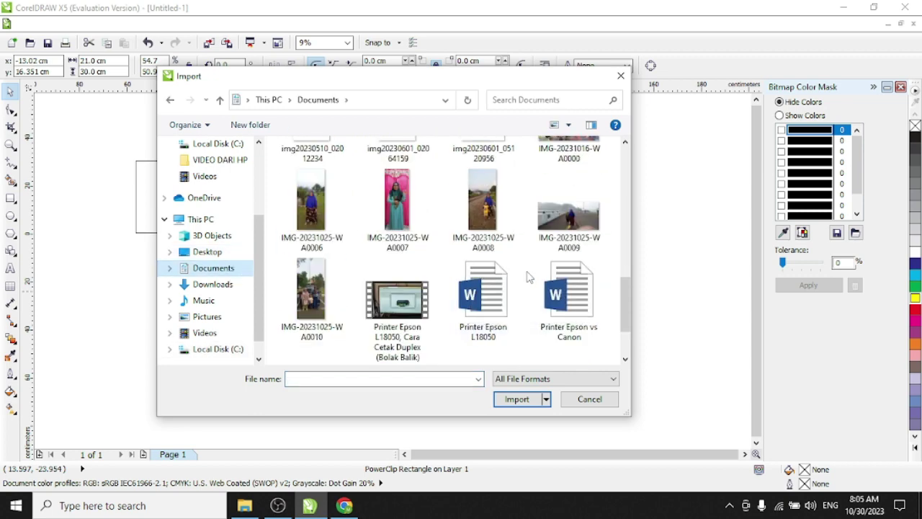
{"action": "double_click", "coordinate": [569, 216]}
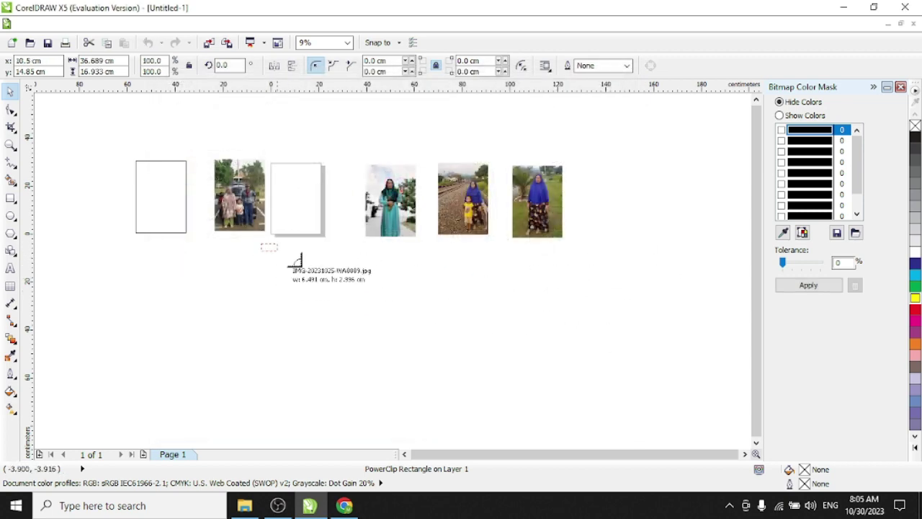
{"action": "left_click_drag", "start_coordinate": [293, 263], "coordinate": [410, 313]}
{"action": "scroll", "coordinate": [352, 301], "scroll_direction": "up", "scroll_amount": 3}
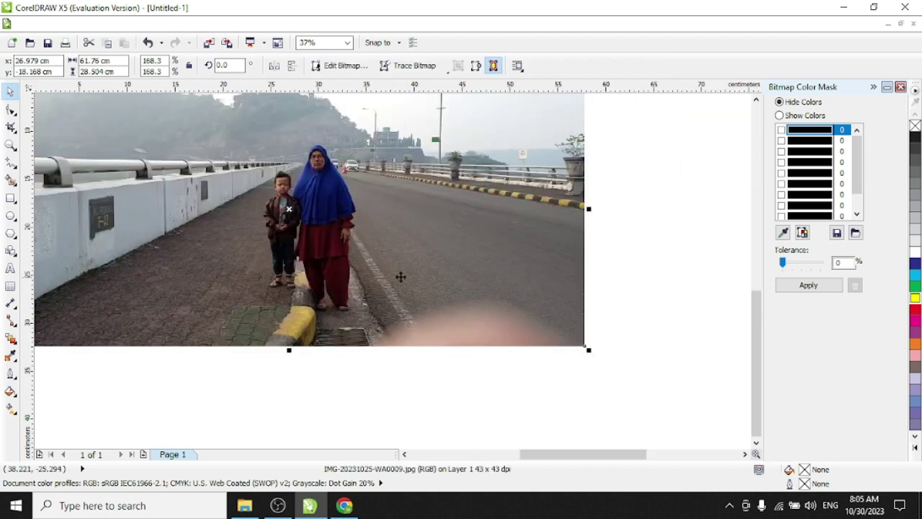
{"action": "scroll", "coordinate": [421, 271], "scroll_direction": "down", "scroll_amount": 2}
{"action": "scroll", "coordinate": [401, 226], "scroll_direction": "down", "scroll_amount": 2}
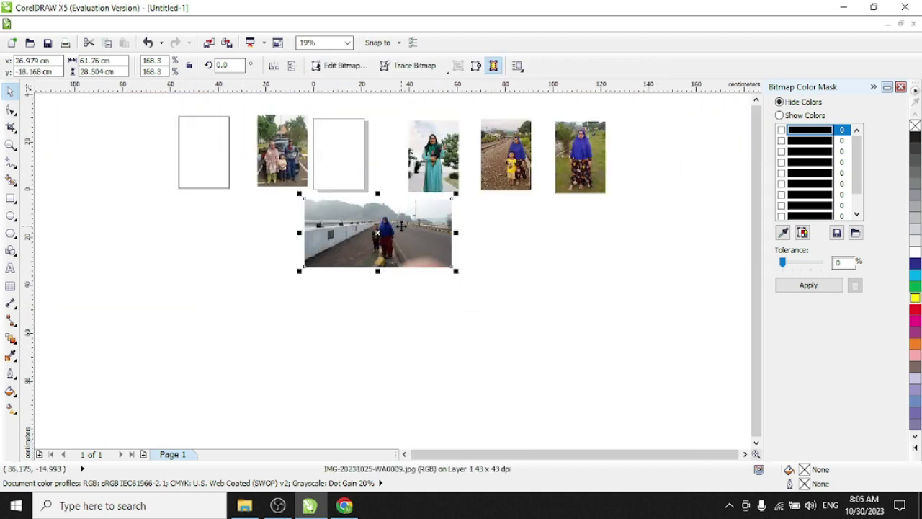
Rotate the spare 21 × 30 cm rectangle by 90° into landscape orientation
{"action": "left_click", "coordinate": [220, 173]}
{"action": "left_click", "coordinate": [229, 64]}
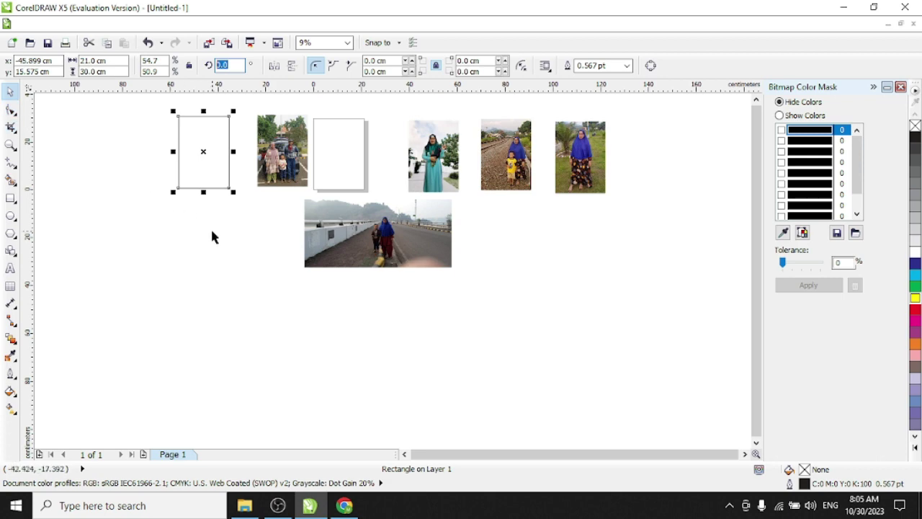
{"action": "type", "text": "90"}
{"action": "key", "text": "Return"}
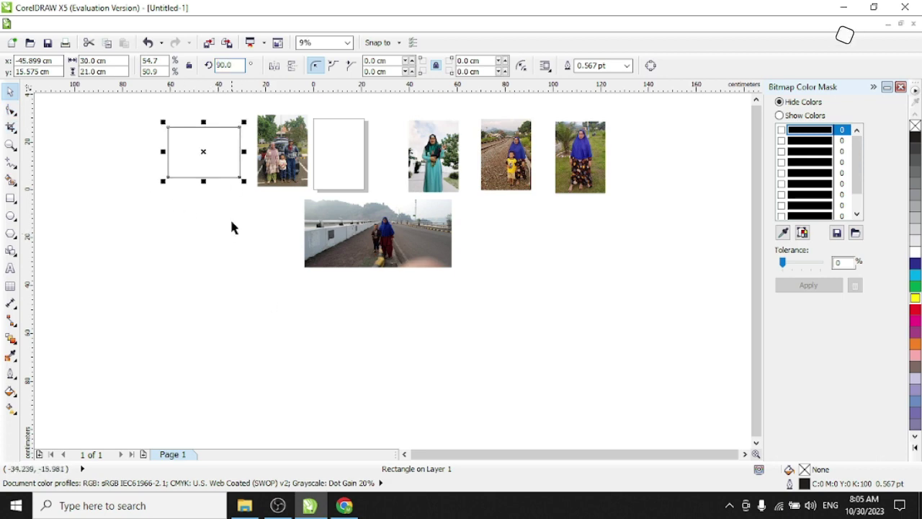
Place the landscape rectangle over the roadside photo and scale the photo to about 47.3 × 21.8 cm so it fills the rectangle
{"action": "left_click_drag", "start_coordinate": [213, 160], "coordinate": [394, 227]}
{"action": "key", "text": "shift+F2"}
{"action": "left_click", "coordinate": [392, 226]}
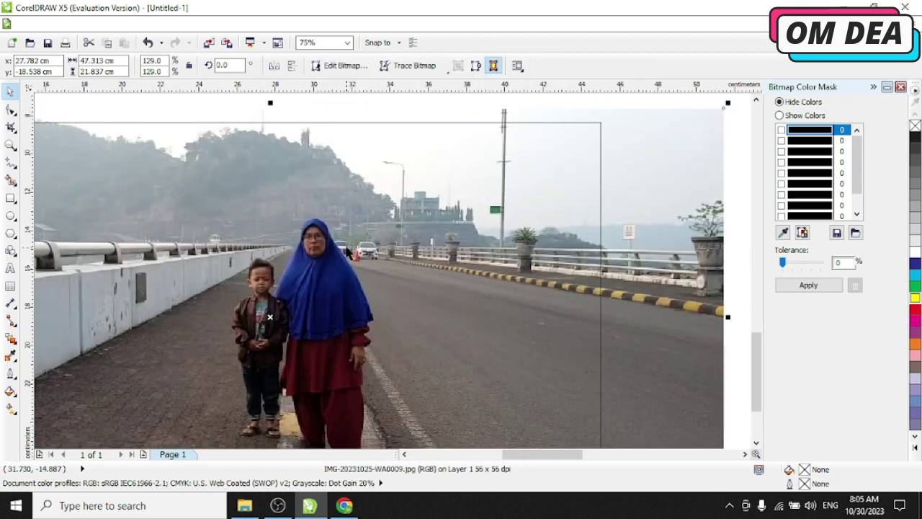
{"action": "scroll", "coordinate": [388, 238], "scroll_direction": "down", "scroll_amount": 1}
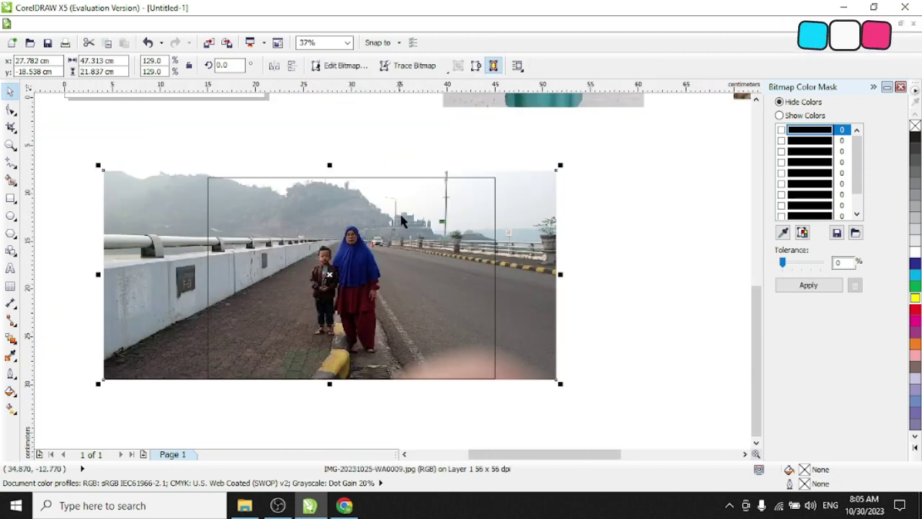
{"action": "scroll", "coordinate": [394, 216], "scroll_direction": "up", "scroll_amount": 2}
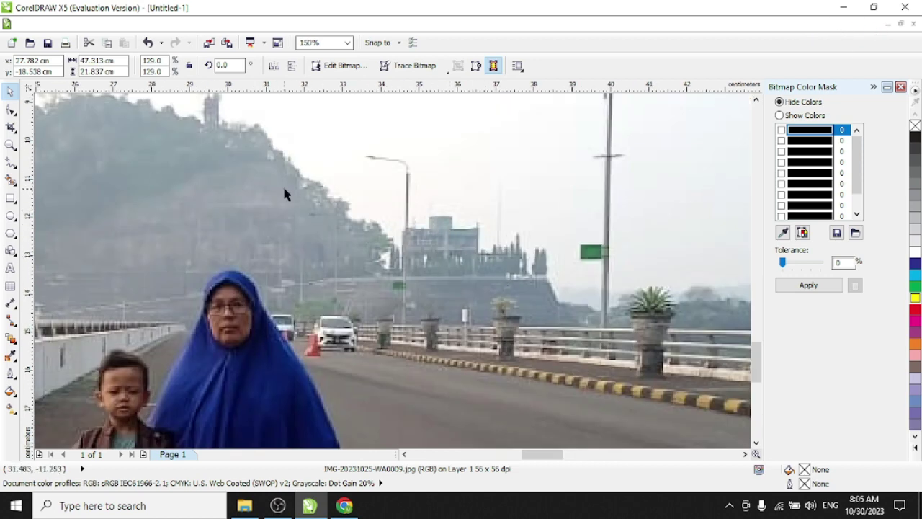
{"action": "scroll", "coordinate": [305, 188], "scroll_direction": "down", "scroll_amount": 2}
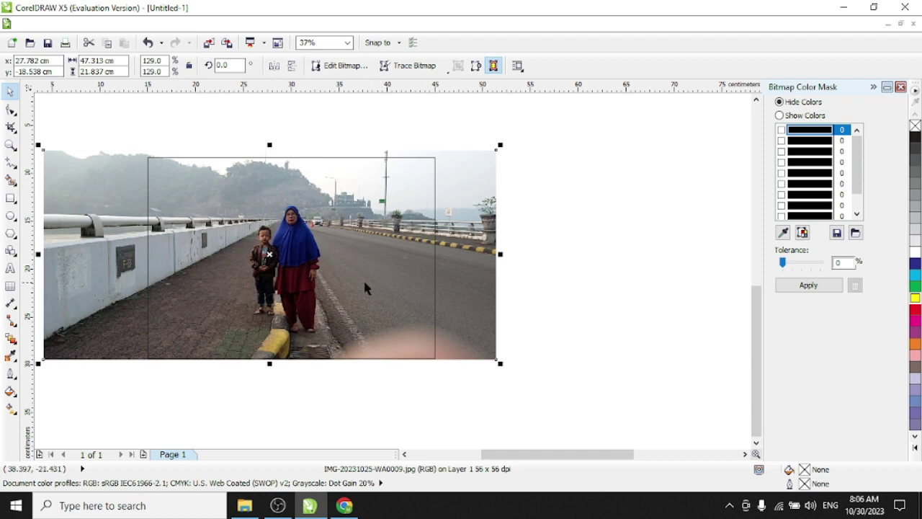
Brighten the roadside photo with a Tone Curve adjustment, raising the curve's midpoint to X 118, Y 145
{"action": "left_click", "coordinate": [197, 24]}
{"action": "mouse_move", "coordinate": [216, 40]}
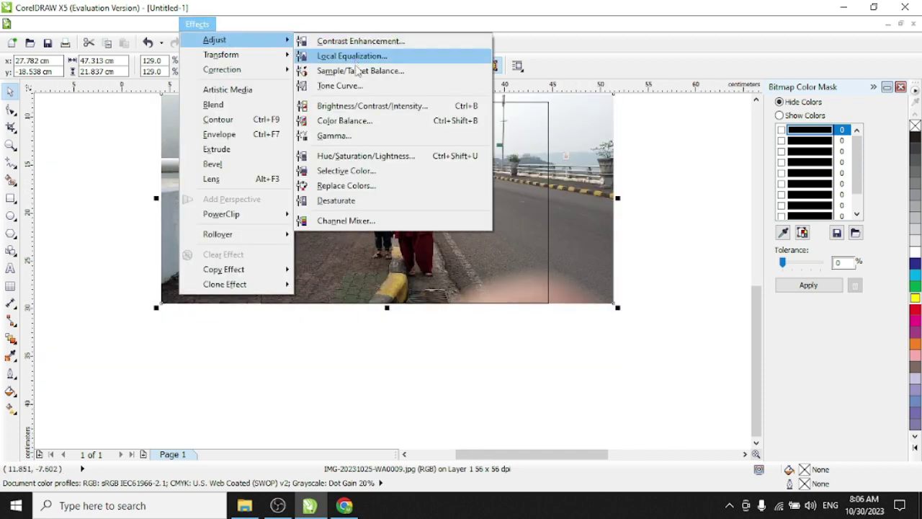
{"action": "left_click", "coordinate": [353, 86]}
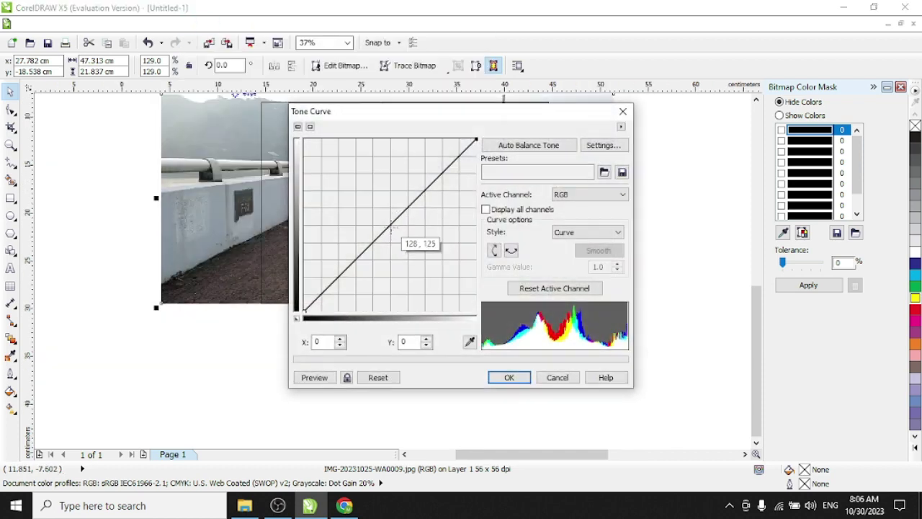
{"action": "left_click_drag", "start_coordinate": [391, 229], "coordinate": [384, 213]}
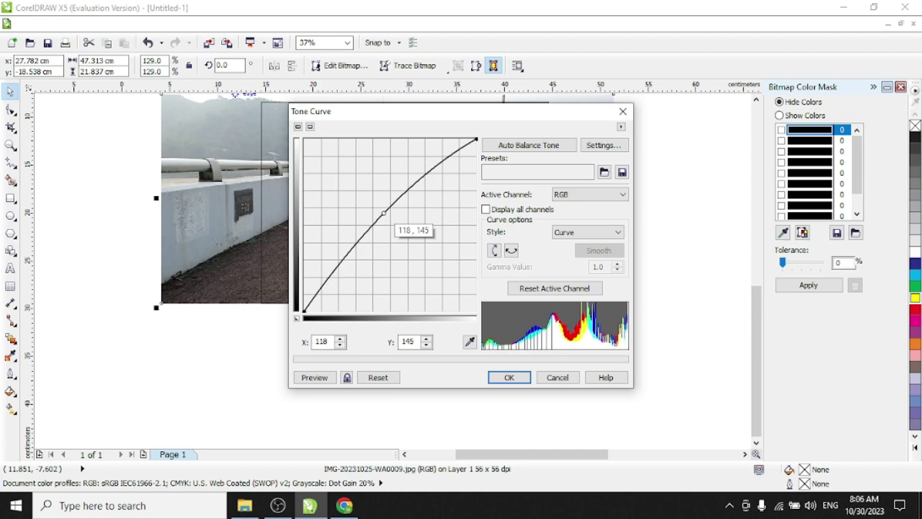
{"action": "left_click", "coordinate": [509, 378]}
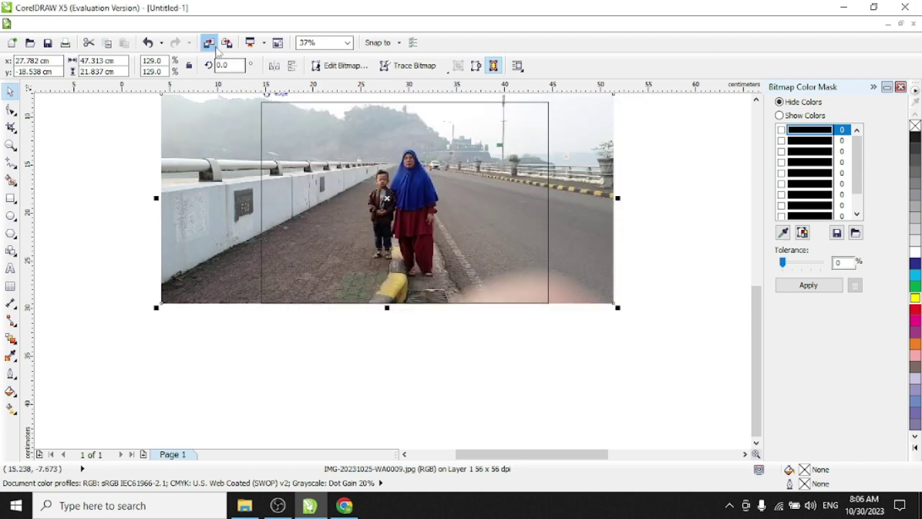
PowerClip the roadside photo inside the 30 × 21 cm rectangle and set the rectangle's outline to None
{"action": "left_click", "coordinate": [191, 27]}
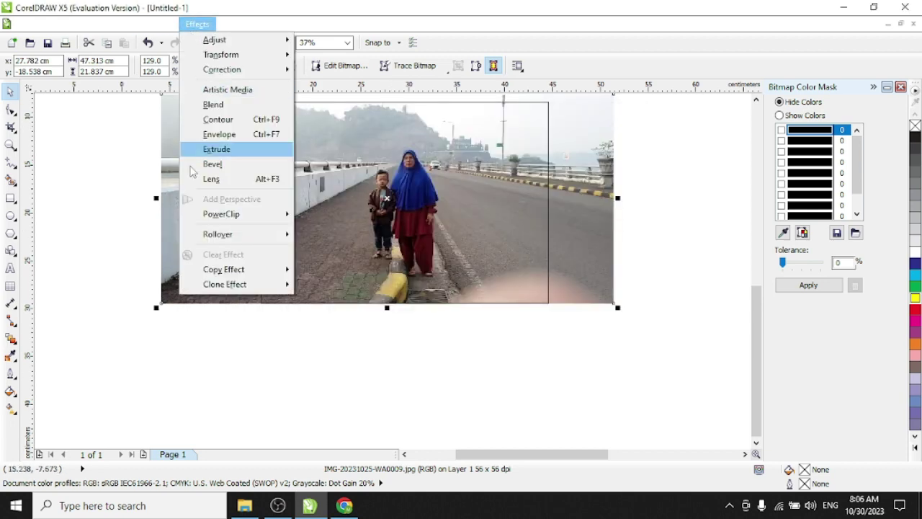
{"action": "mouse_move", "coordinate": [221, 212]}
{"action": "left_click", "coordinate": [329, 212]}
{"action": "left_click", "coordinate": [261, 212]}
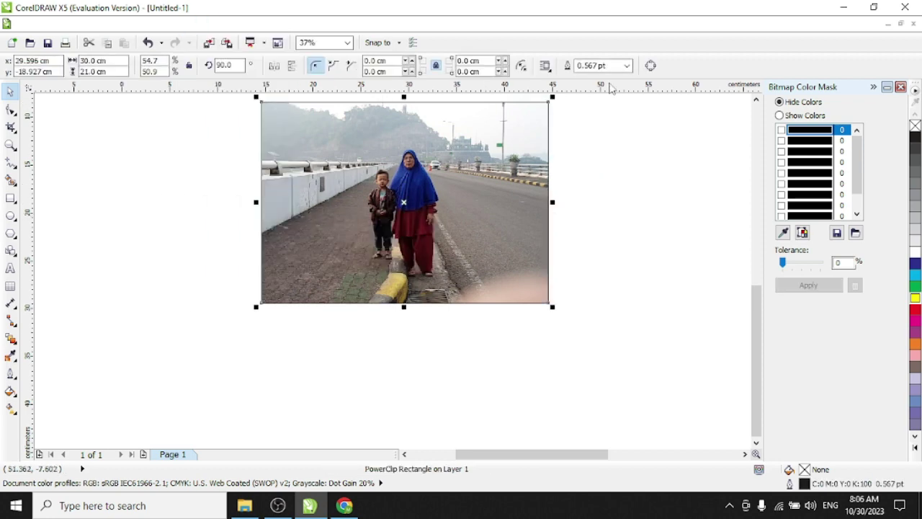
{"action": "left_click", "coordinate": [627, 66]}
{"action": "left_click", "coordinate": [603, 77]}
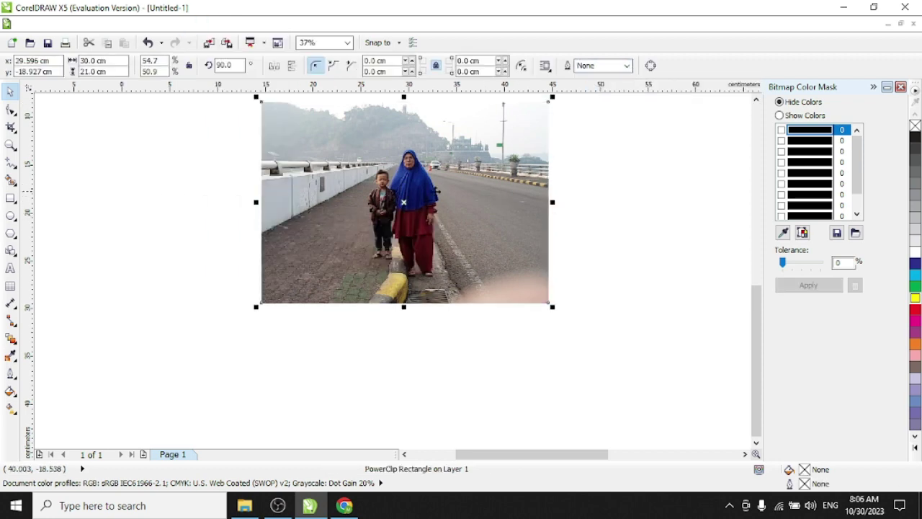
Set the clipped roadside photo's rotation angle to 0° so it takes the portrait 21 × 30 cm format
{"action": "scroll", "coordinate": [413, 218], "scroll_direction": "down", "scroll_amount": 2}
{"action": "scroll", "coordinate": [356, 205], "scroll_direction": "up", "scroll_amount": 1}
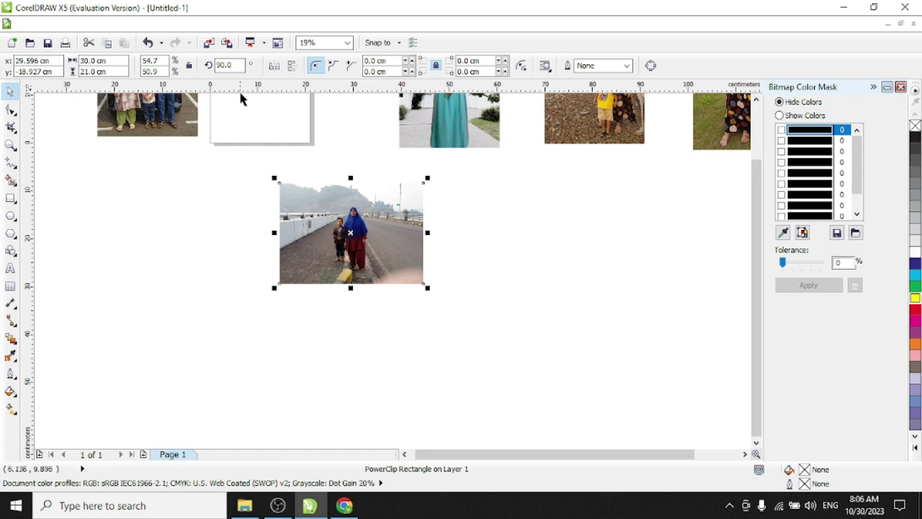
{"action": "double_click", "coordinate": [236, 65]}
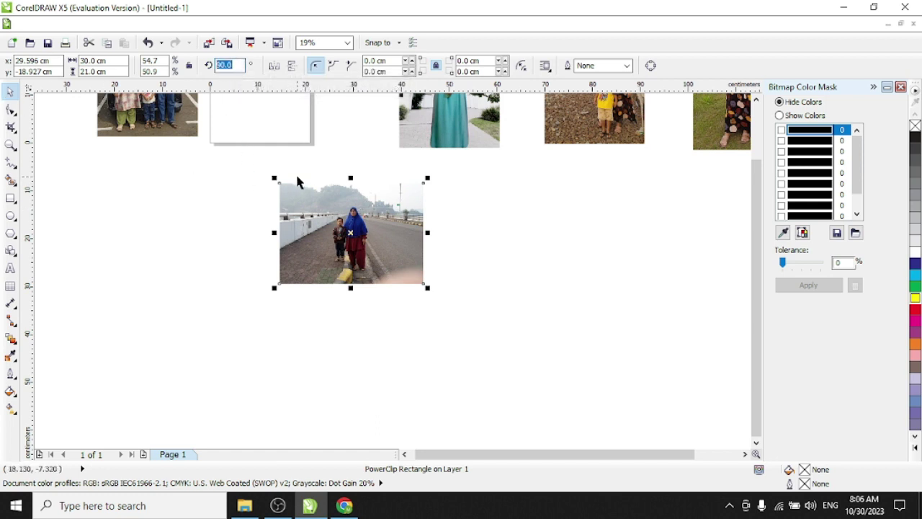
{"action": "key", "text": "Return"}
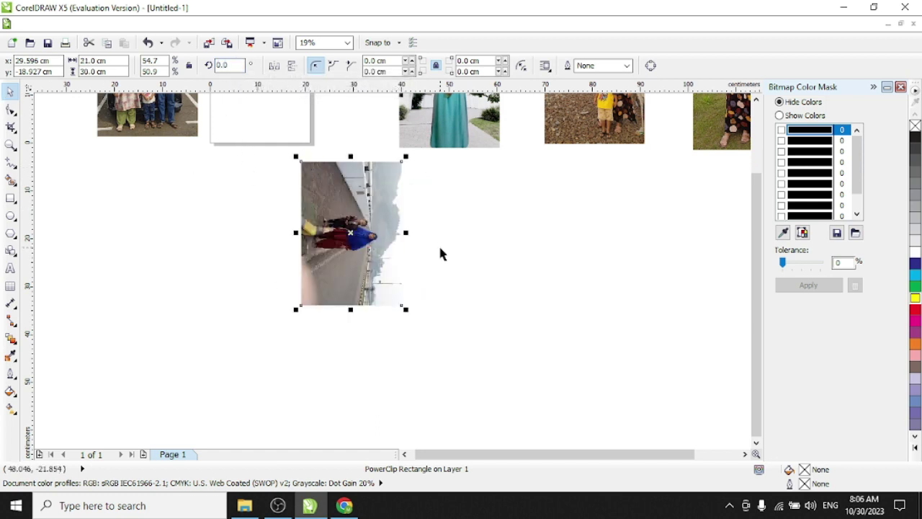
Move the rotated roadside photo onto the page at about X 10.7, Y 15.1 cm and convert it to a 300 dpi RGB bitmap
{"action": "scroll", "coordinate": [404, 305], "scroll_direction": "down", "scroll_amount": 2}
{"action": "scroll", "coordinate": [401, 293], "scroll_direction": "up", "scroll_amount": 2}
{"action": "left_click_drag", "start_coordinate": [378, 373], "coordinate": [292, 213]}
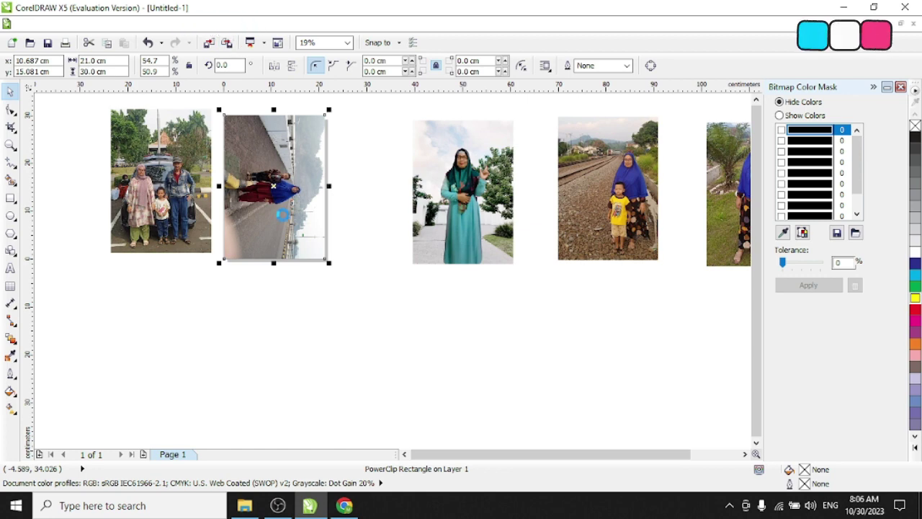
{"action": "left_click", "coordinate": [286, 209]}
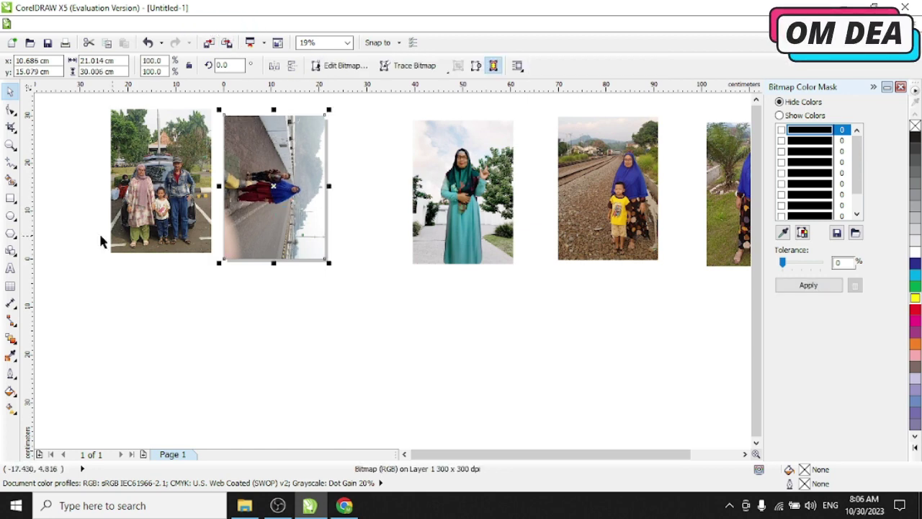
Move the family car photo away from the page to about X -22.5, Y 14.5 cm and reposition the roadside bitmap at about X 10.8, Y 14.5 cm
{"action": "left_click_drag", "start_coordinate": [178, 184], "coordinate": [132, 193]}
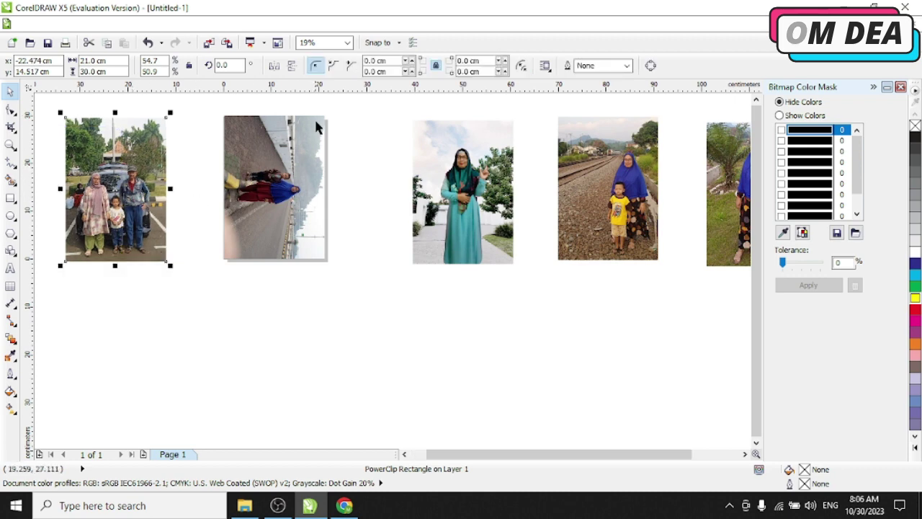
{"action": "scroll", "coordinate": [304, 111], "scroll_direction": "up", "scroll_amount": 3}
{"action": "left_click", "coordinate": [317, 157]}
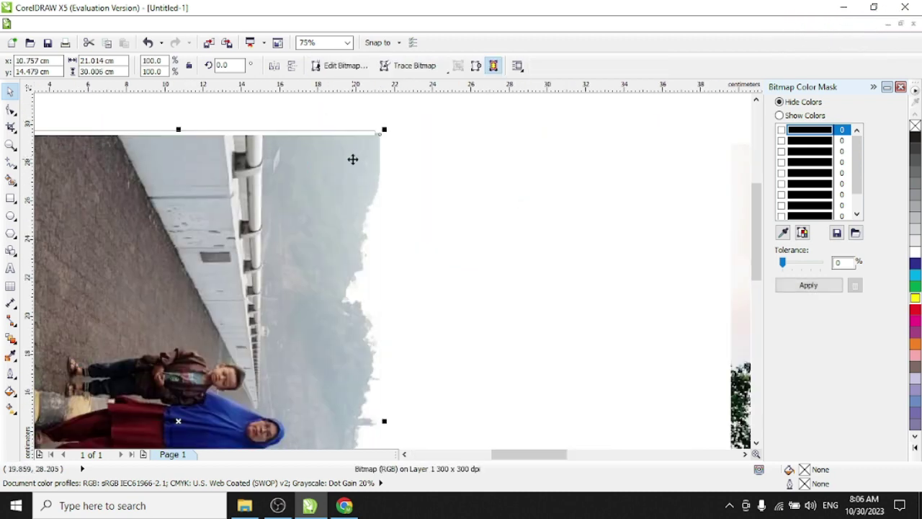
{"action": "scroll", "coordinate": [411, 123], "scroll_direction": "down", "scroll_amount": 2}
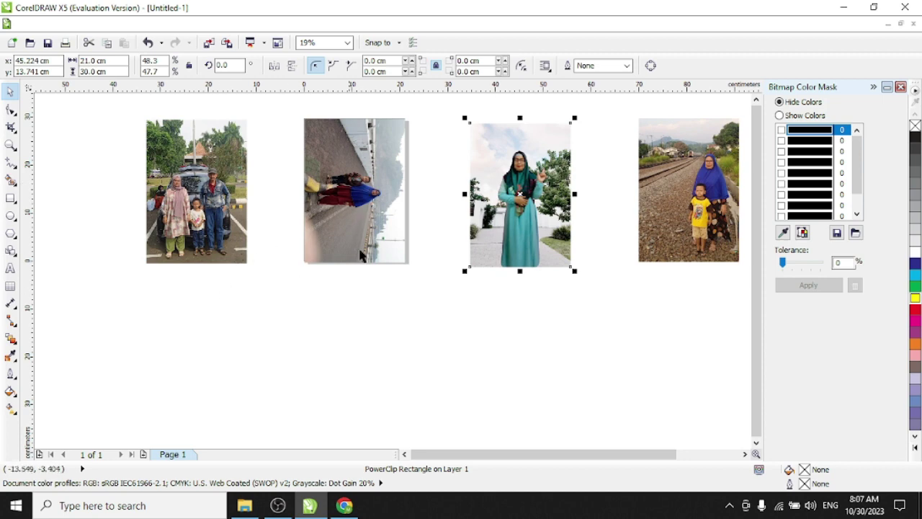
Inspect the clipped teal-dress photo and view the document's print settings without printing
{"action": "scroll", "coordinate": [556, 148], "scroll_direction": "up", "scroll_amount": 3}
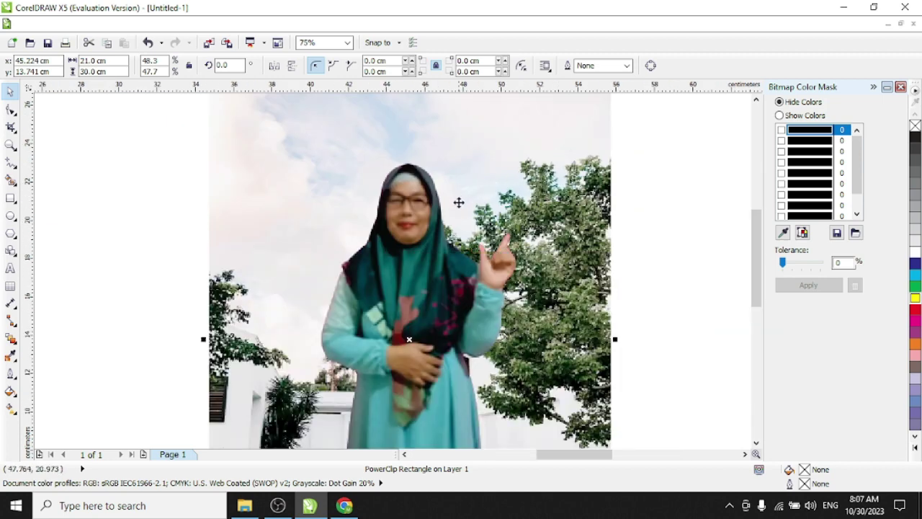
{"action": "scroll", "coordinate": [458, 203], "scroll_direction": "down", "scroll_amount": 1}
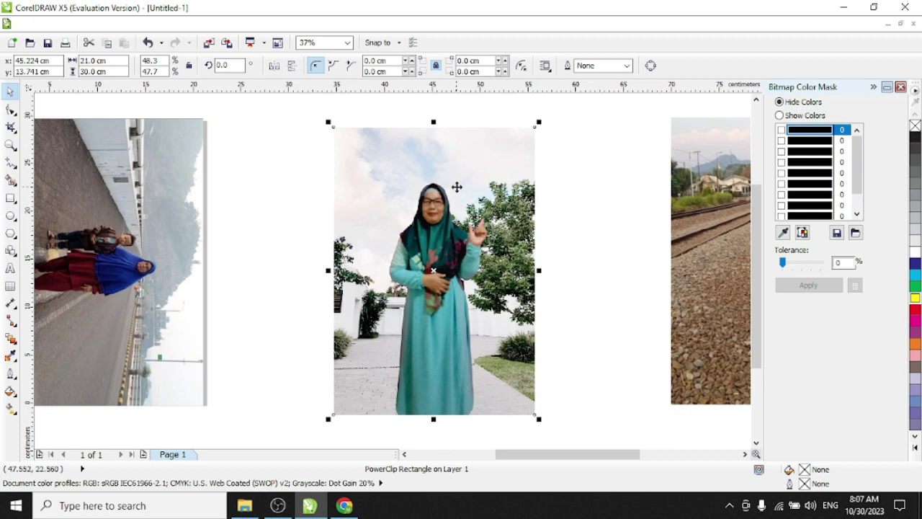
{"action": "scroll", "coordinate": [382, 192], "scroll_direction": "down", "scroll_amount": 1}
{"action": "scroll", "coordinate": [382, 192], "scroll_direction": "down", "scroll_amount": 1}
{"action": "key", "text": "ctrl+p"}
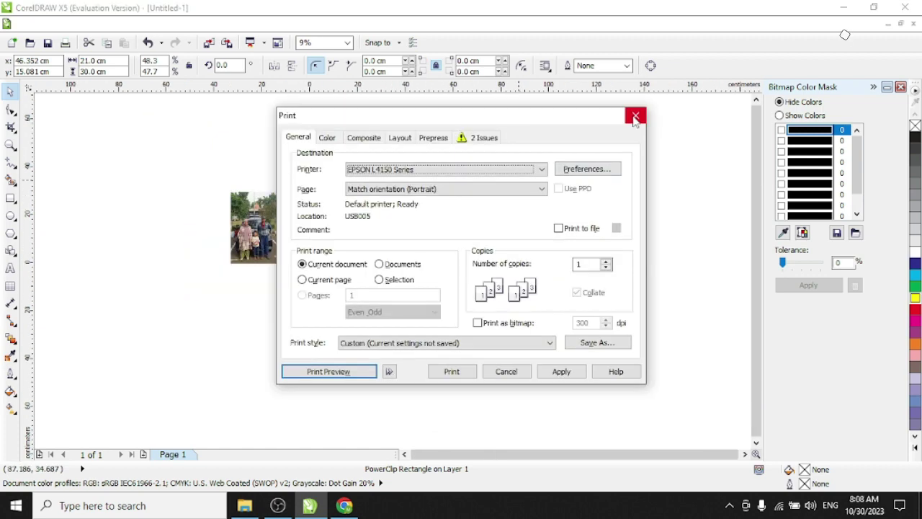
{"action": "key", "text": "Escape"}
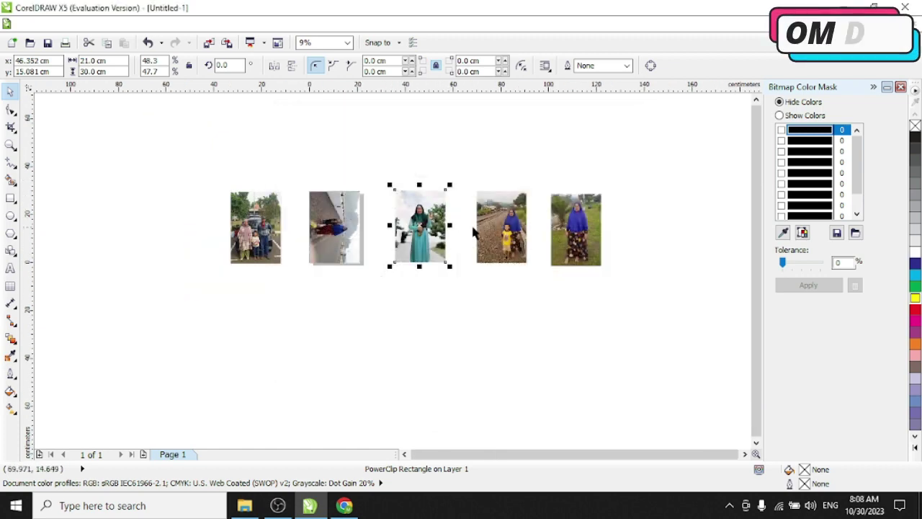